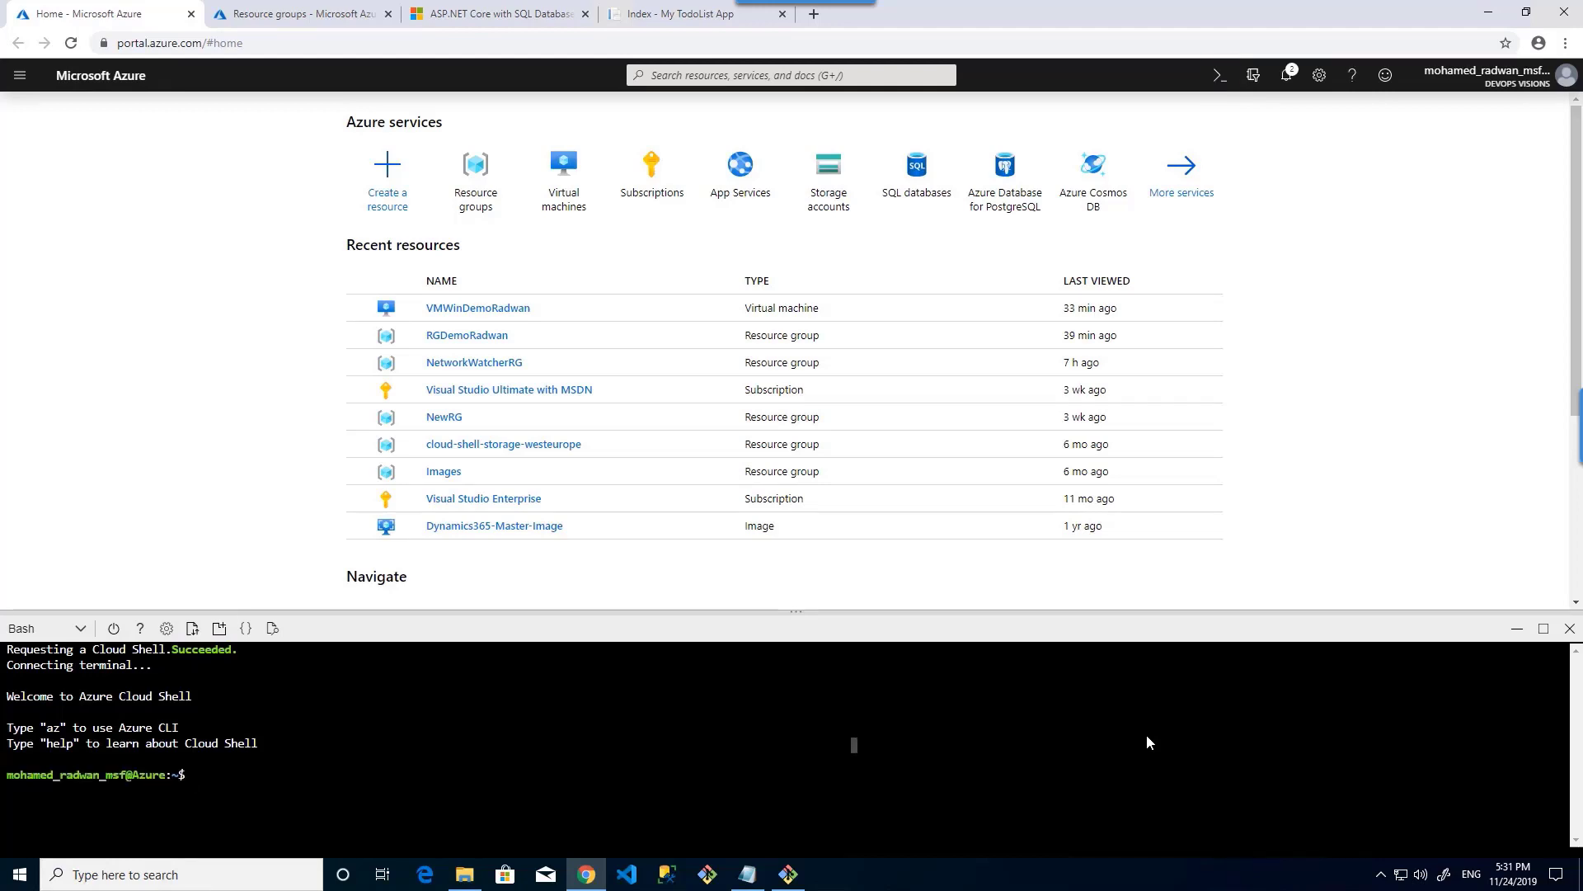
# Clear the Cloud Shell and create the resource group RGLabRadwan in the UK South location with the Azure CLI.
pyautogui.write('clear')
pyautogui.press('Return')
pyautogui.write('az group create --name RGLabRadwan --location "UK South"')
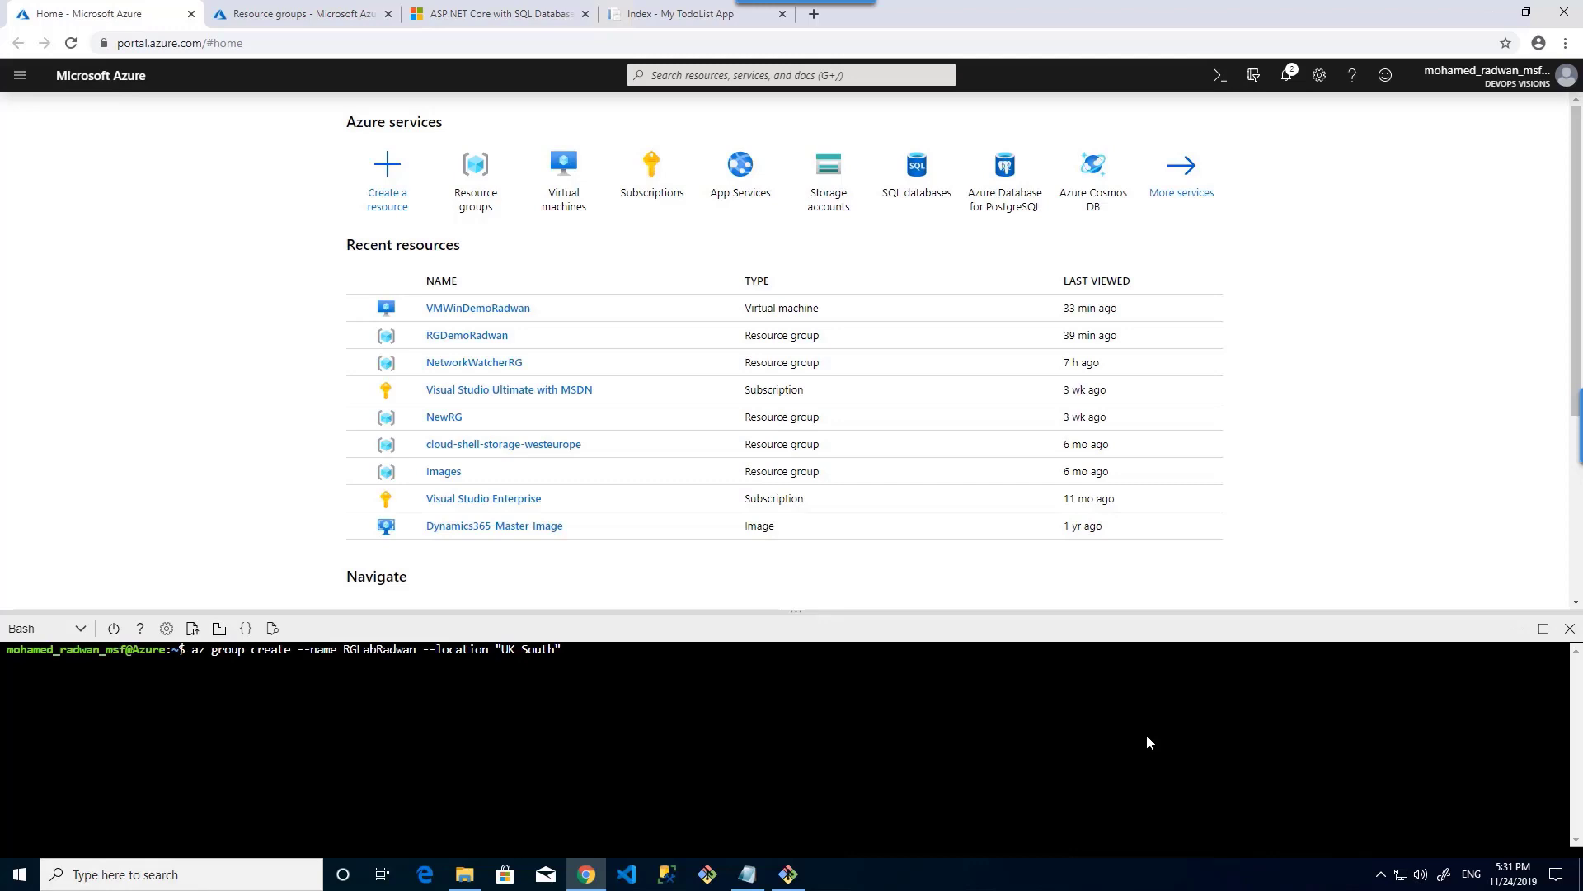
pyautogui.press('Return')
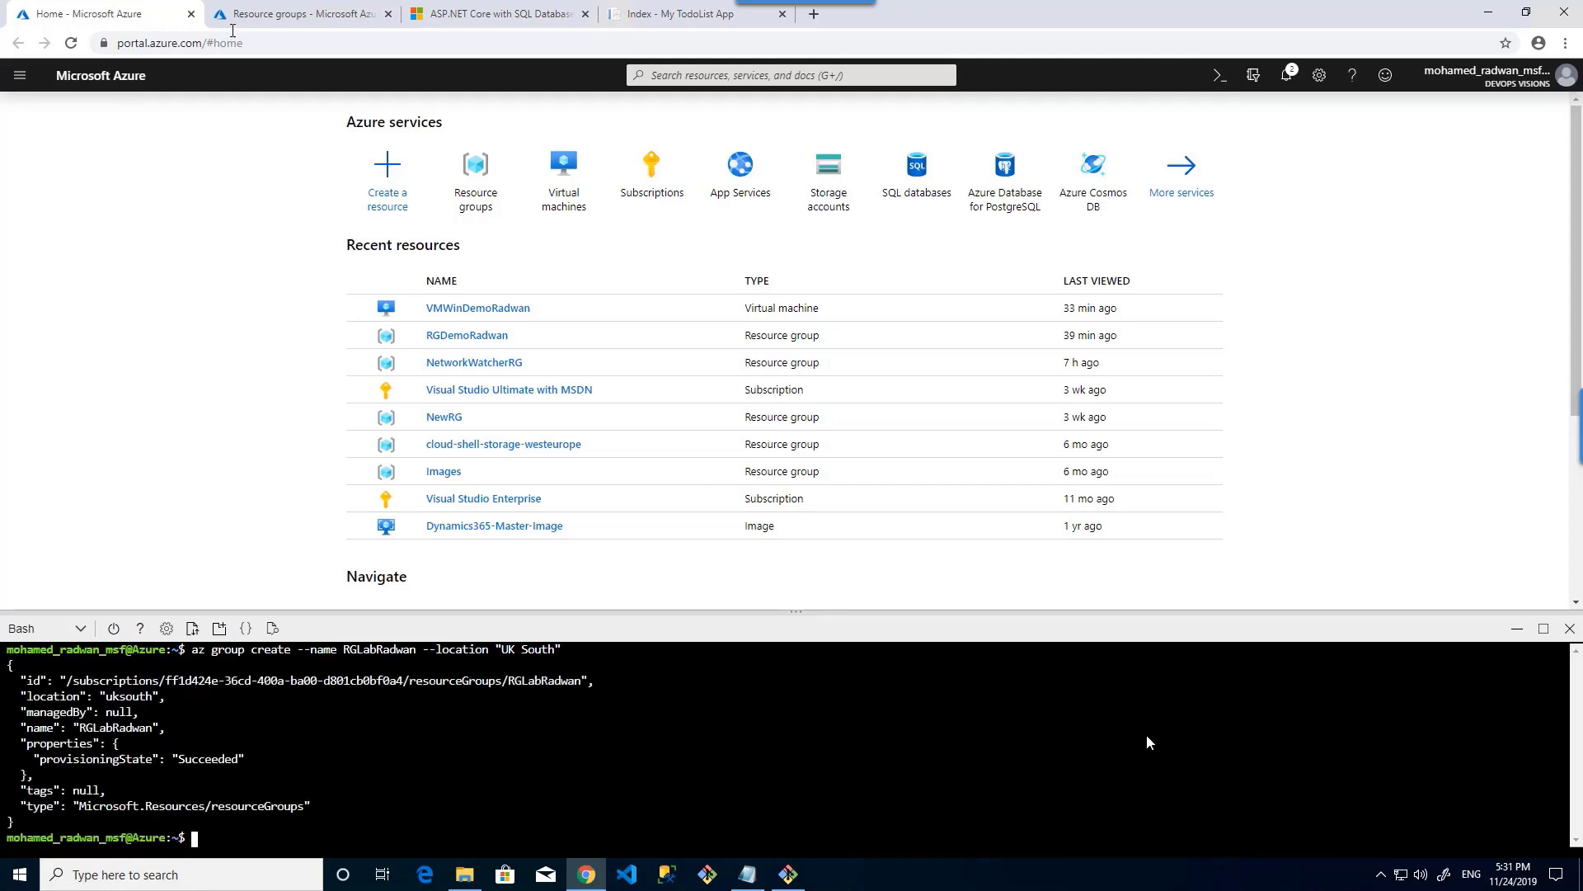
# Refresh the portal's resource groups list and open RGLabRadwan.
pyautogui.click(242, 16)
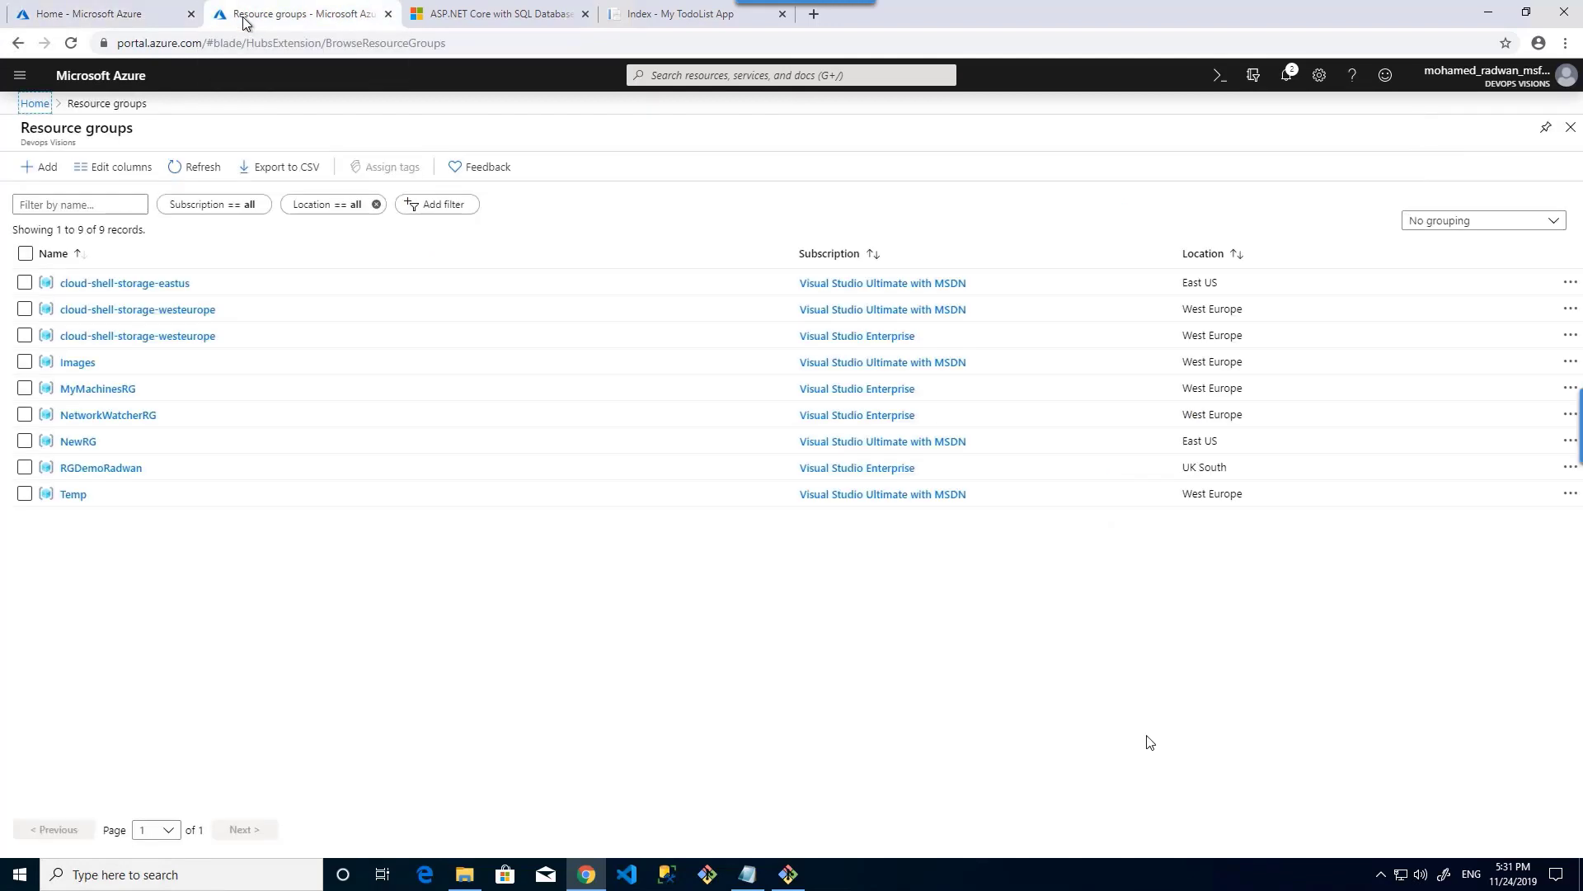
pyautogui.click(202, 167)
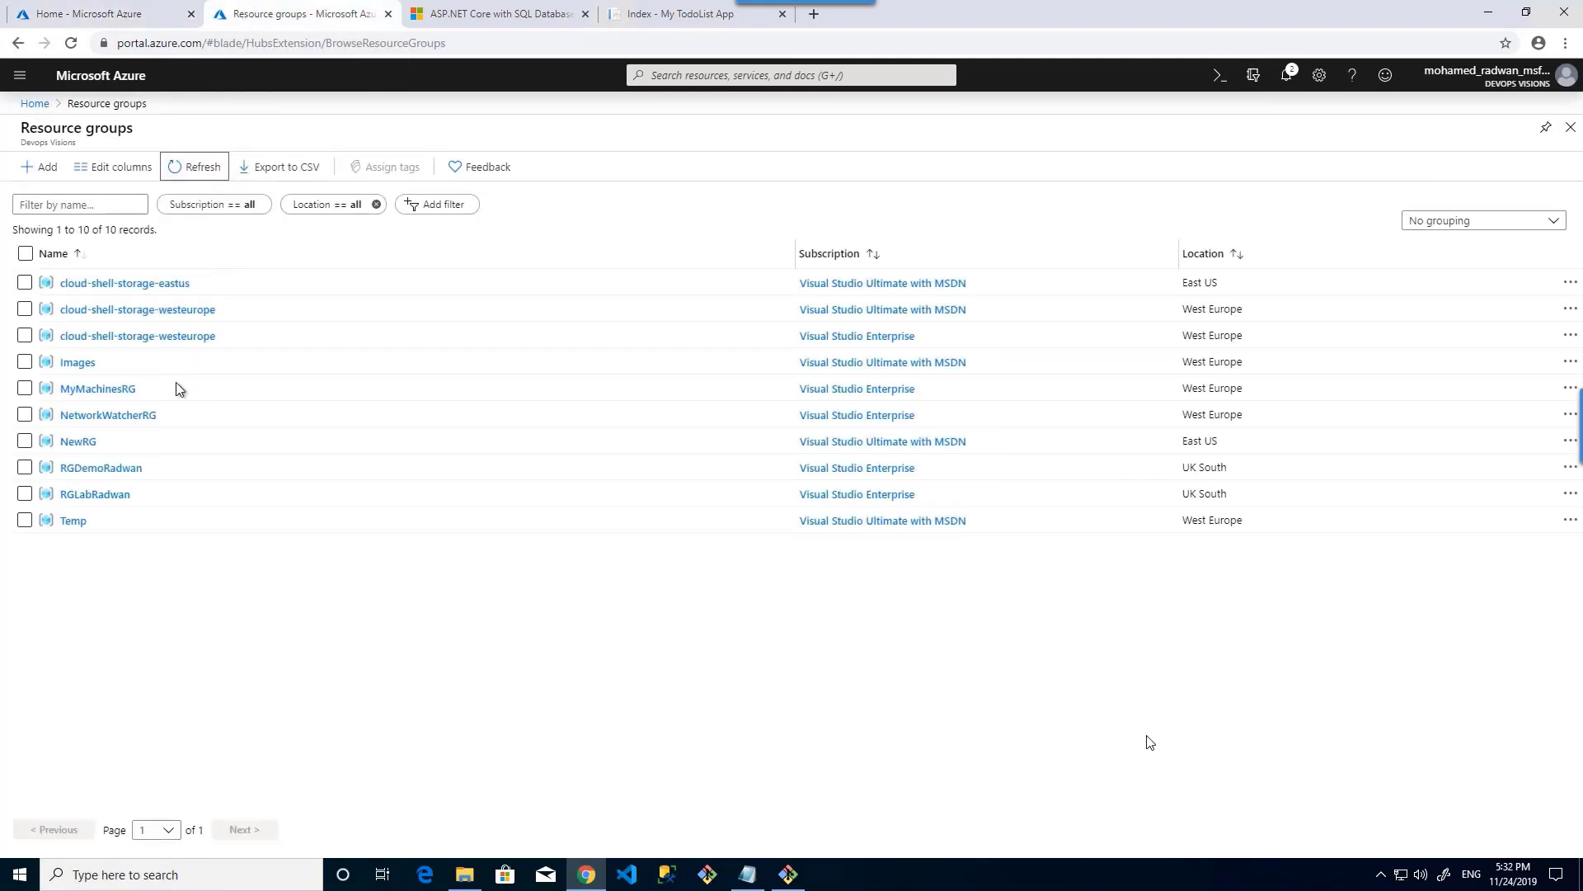
pyautogui.click(106, 498)
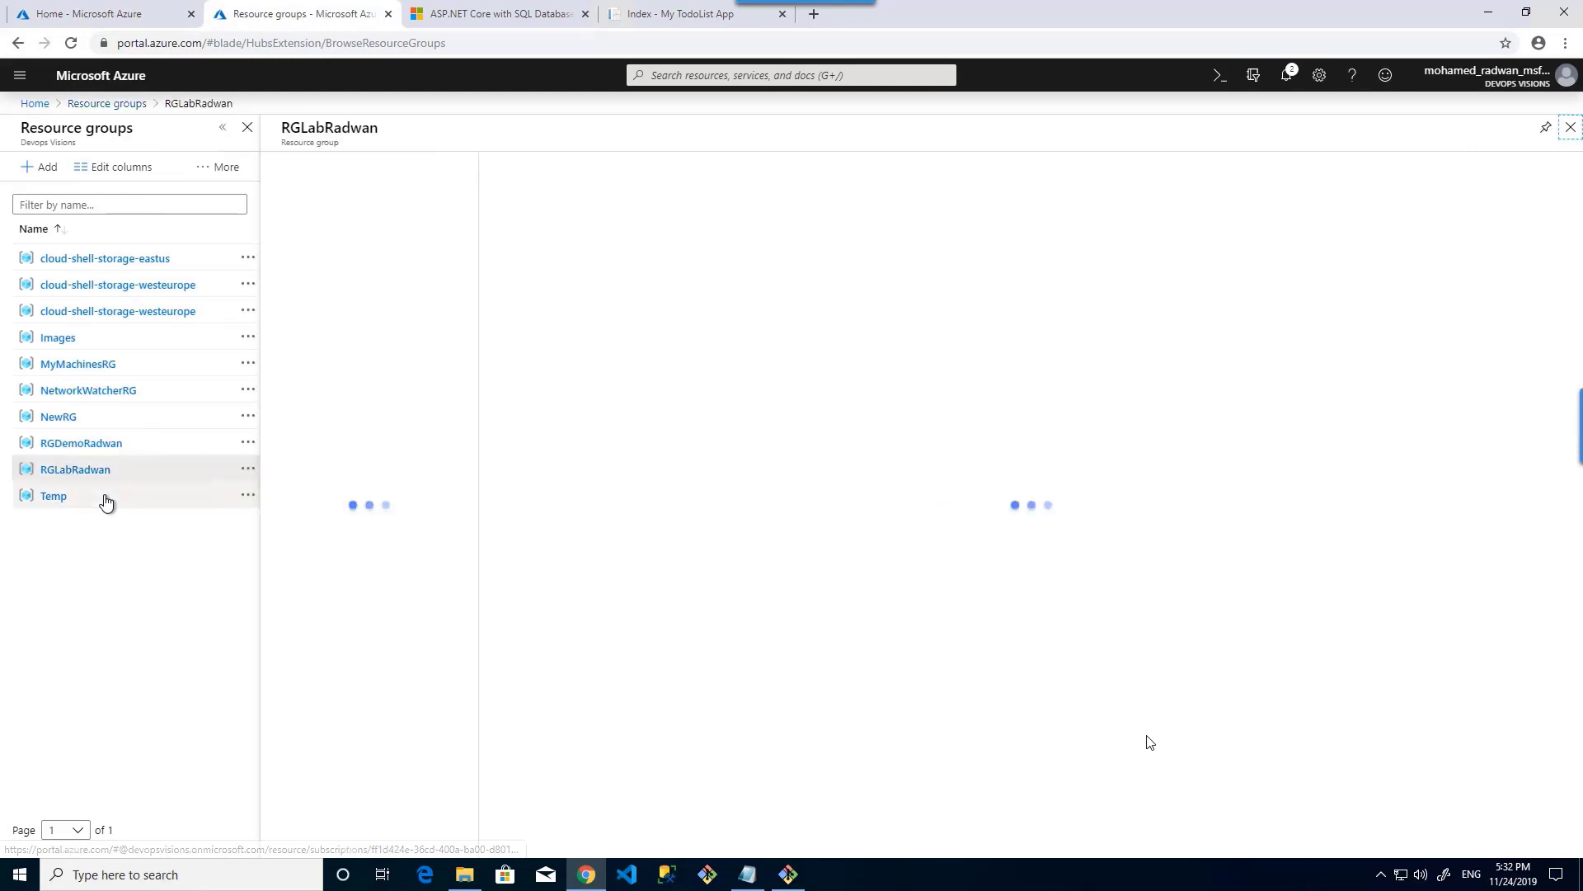
# Create the SQL server sqlservercoreappradwan in RGLabRadwan, UK South, from Cloud Shell, supplying the admin user name and admin password.
pyautogui.click(123, 16)
pyautogui.hotkey('ctrl', 'v')
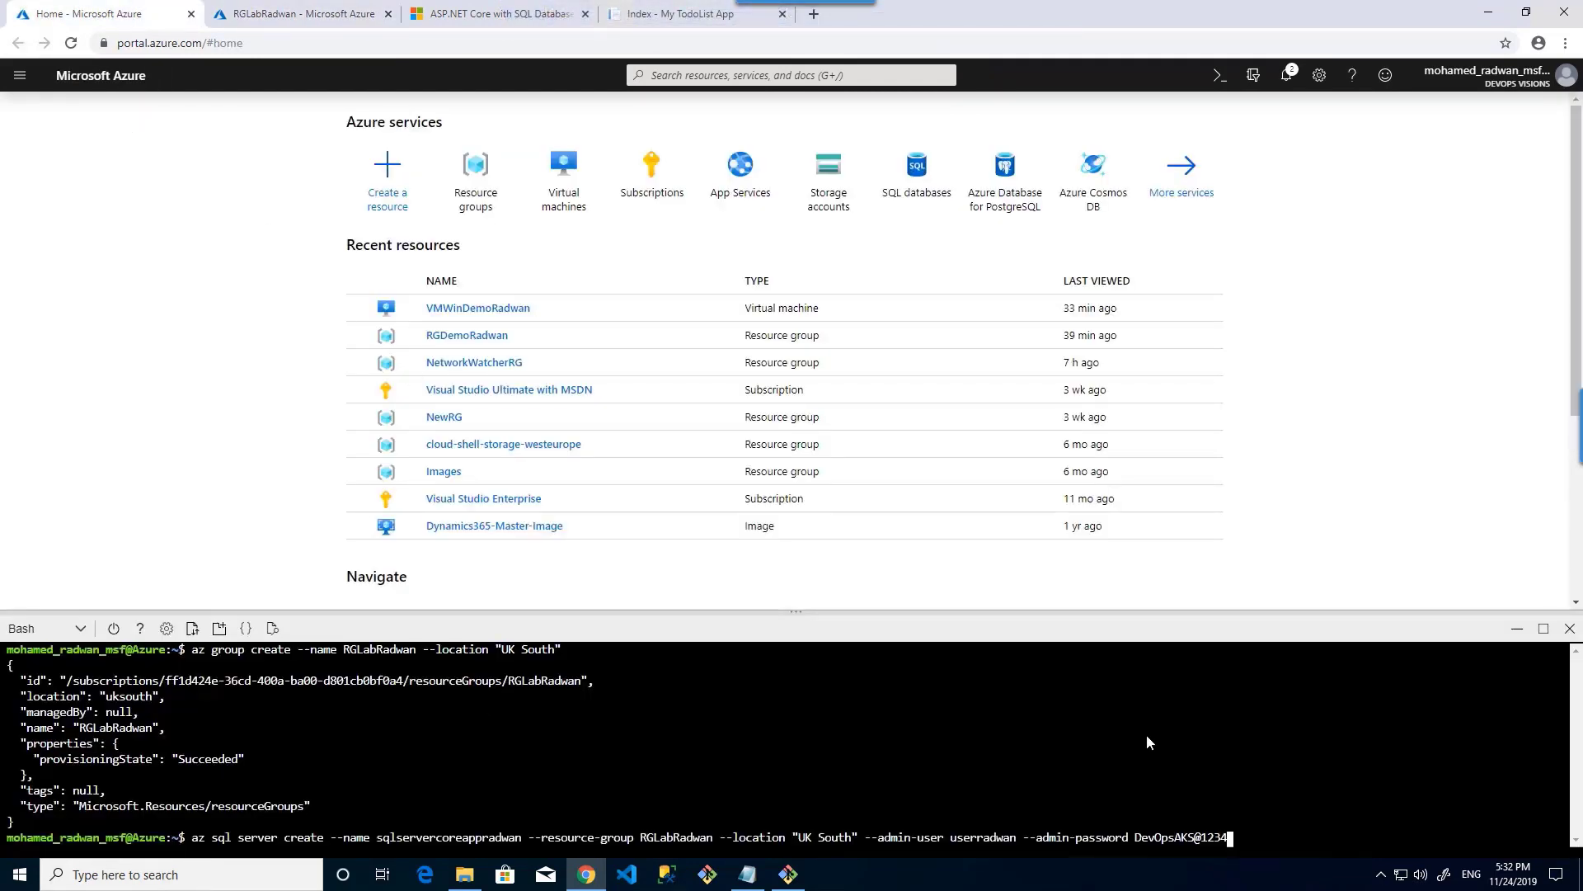
pyautogui.press('Return')
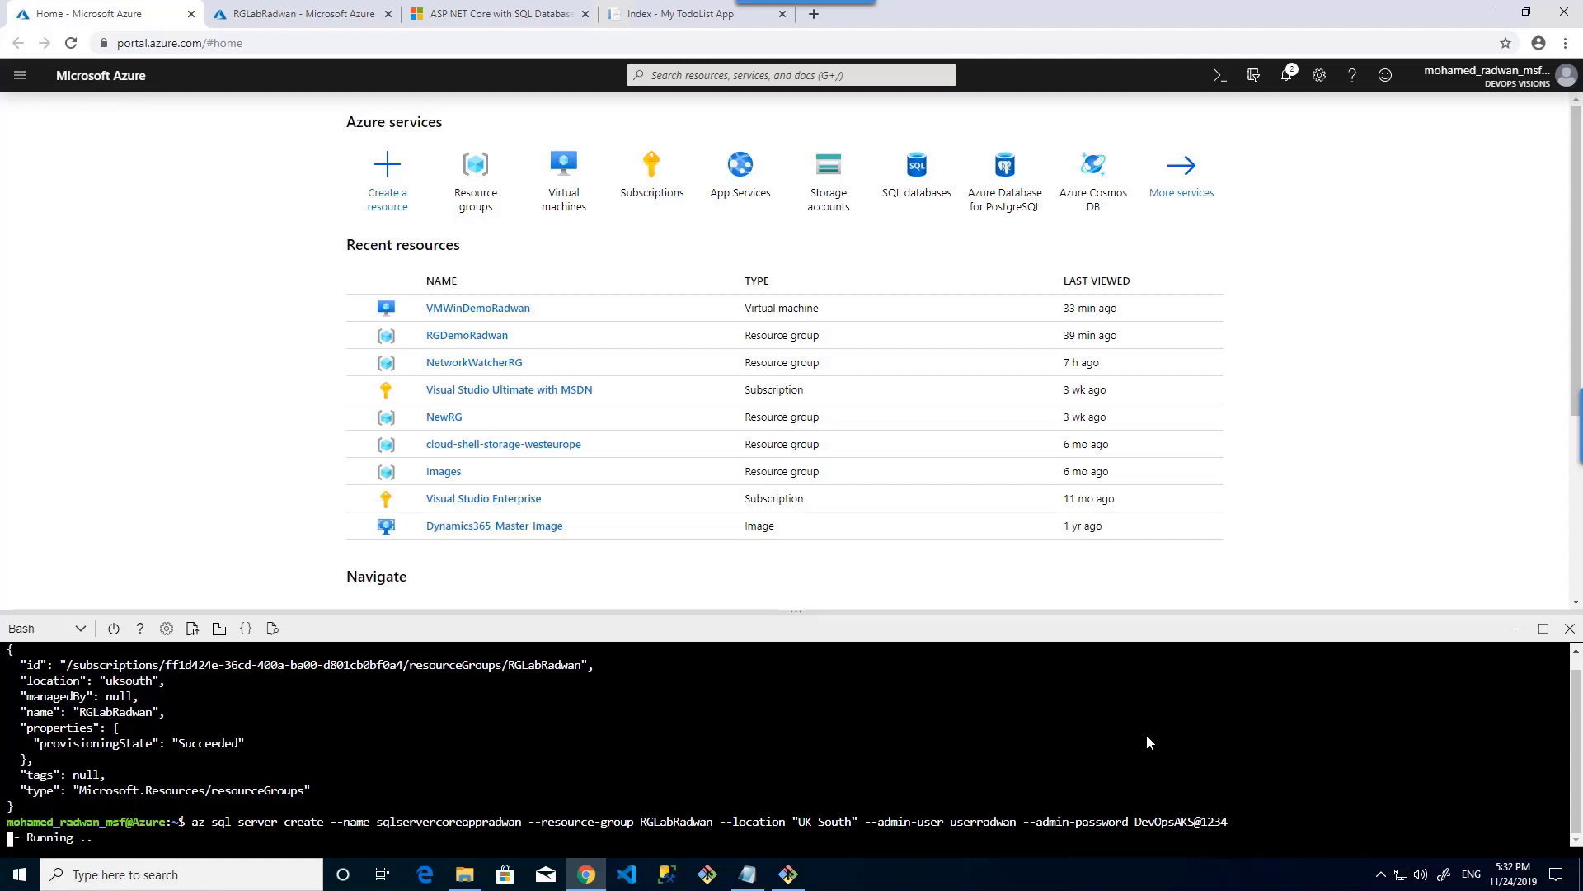
# Refresh RGLabRadwan's resources and open the firewall and virtual network settings of the SQL server sqlservercoreappradwan.
pyautogui.click(287, 21)
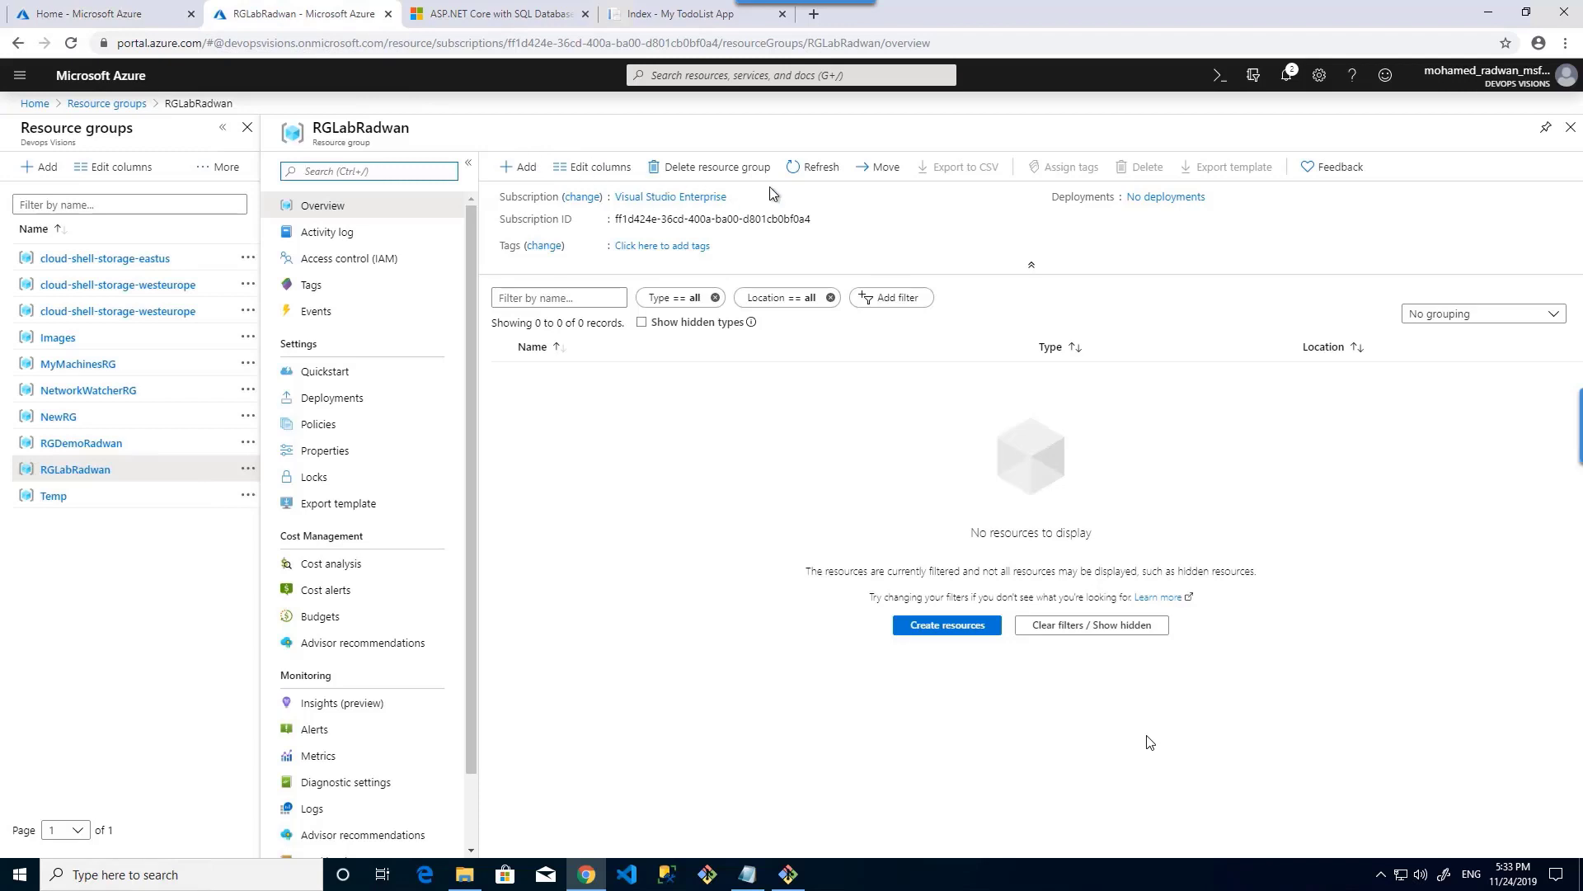
pyautogui.click(808, 172)
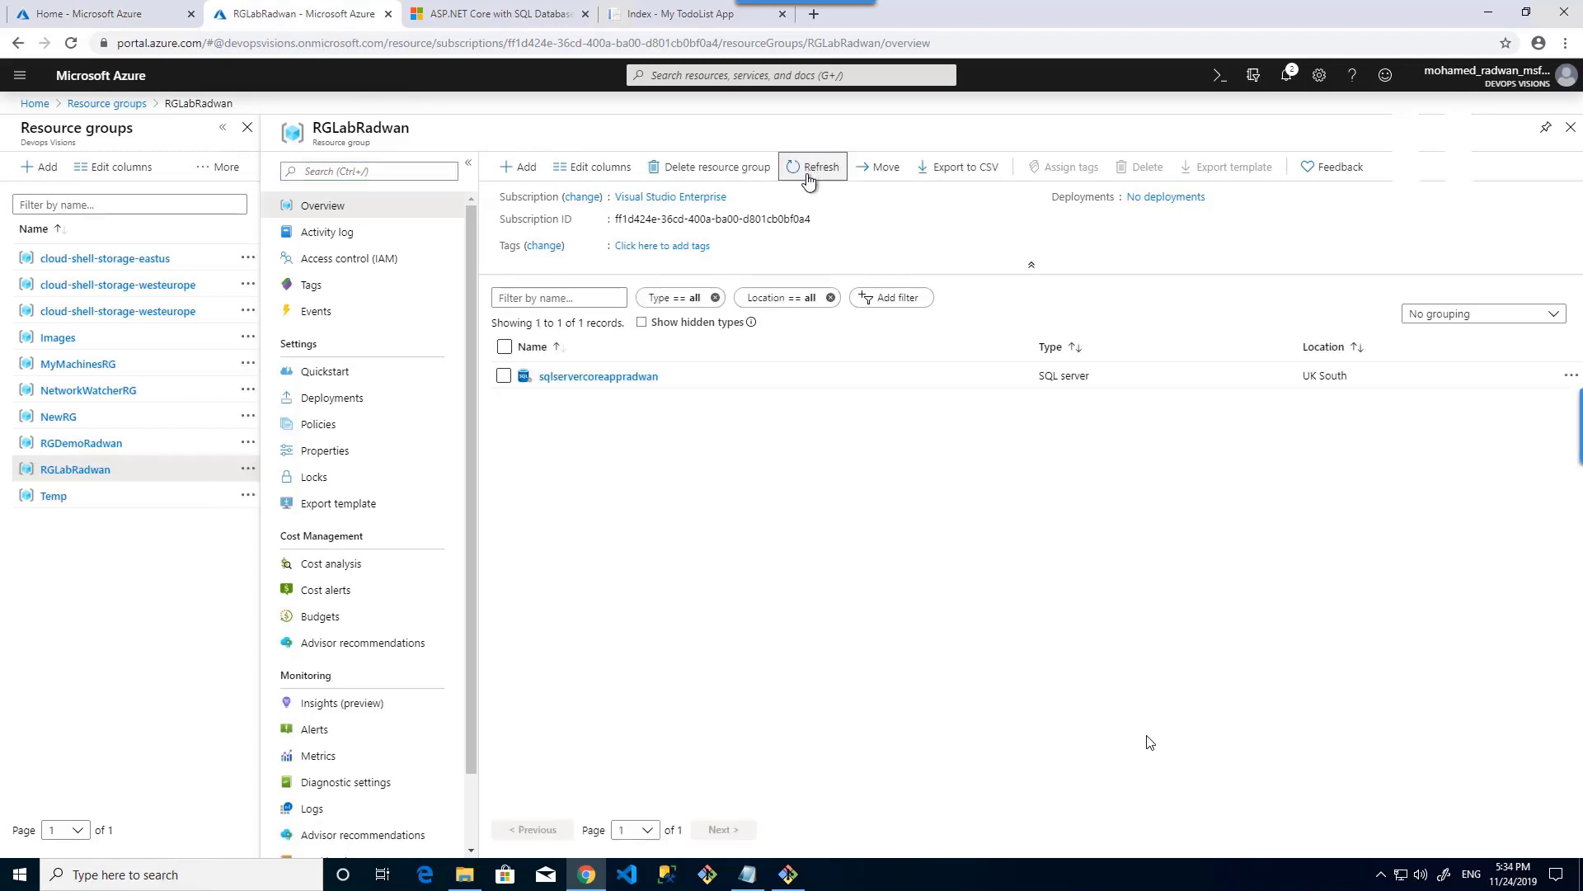
pyautogui.click(622, 385)
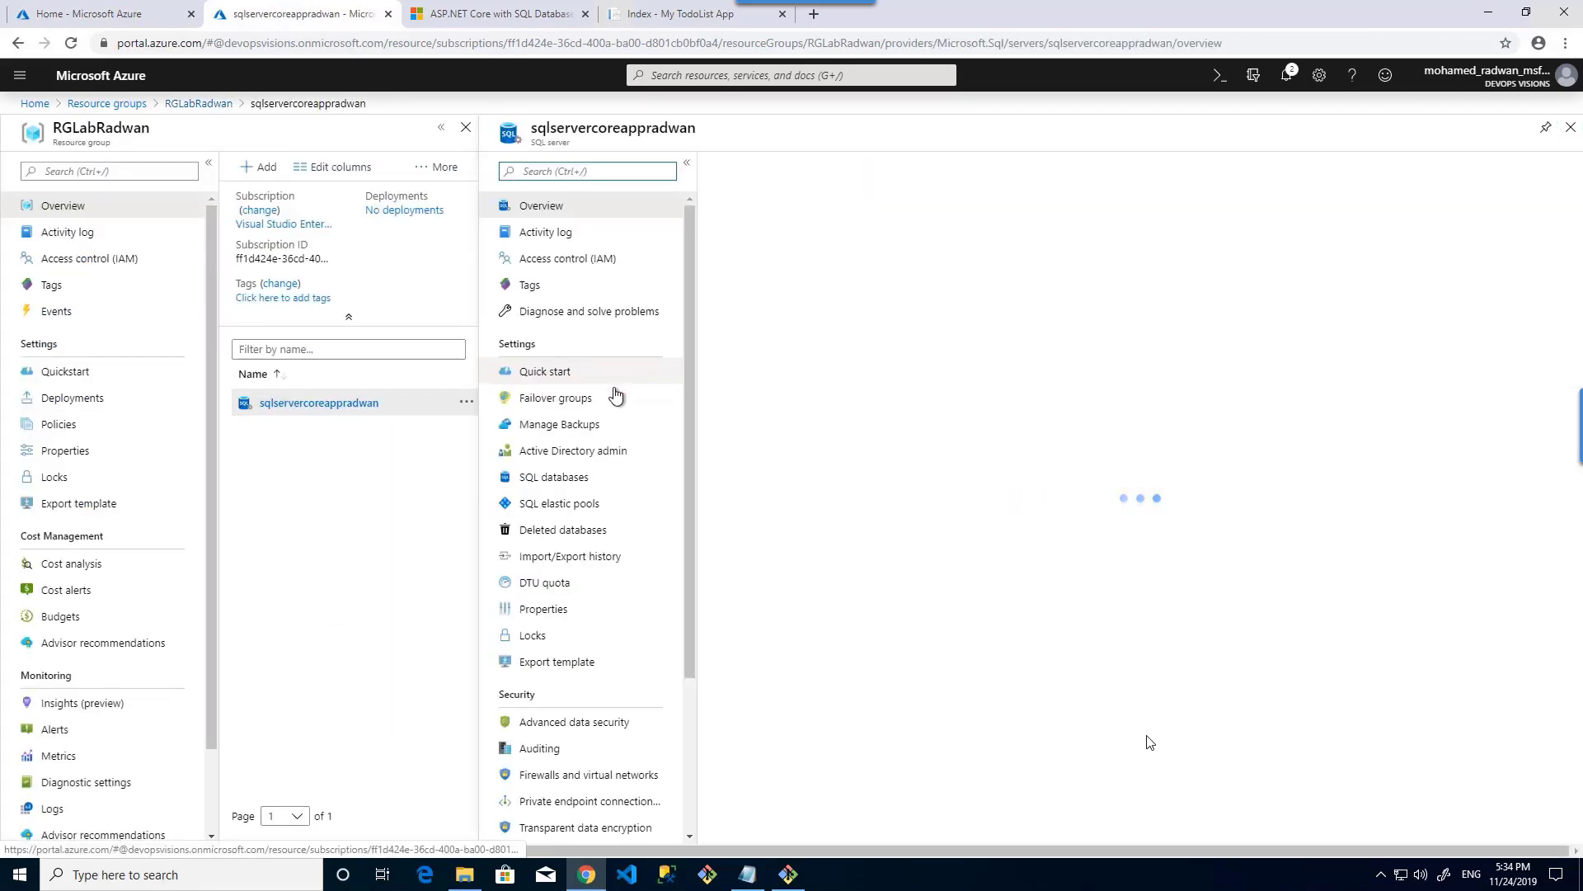
pyautogui.scroll(-1, 620, 390)
pyautogui.click(575, 695)
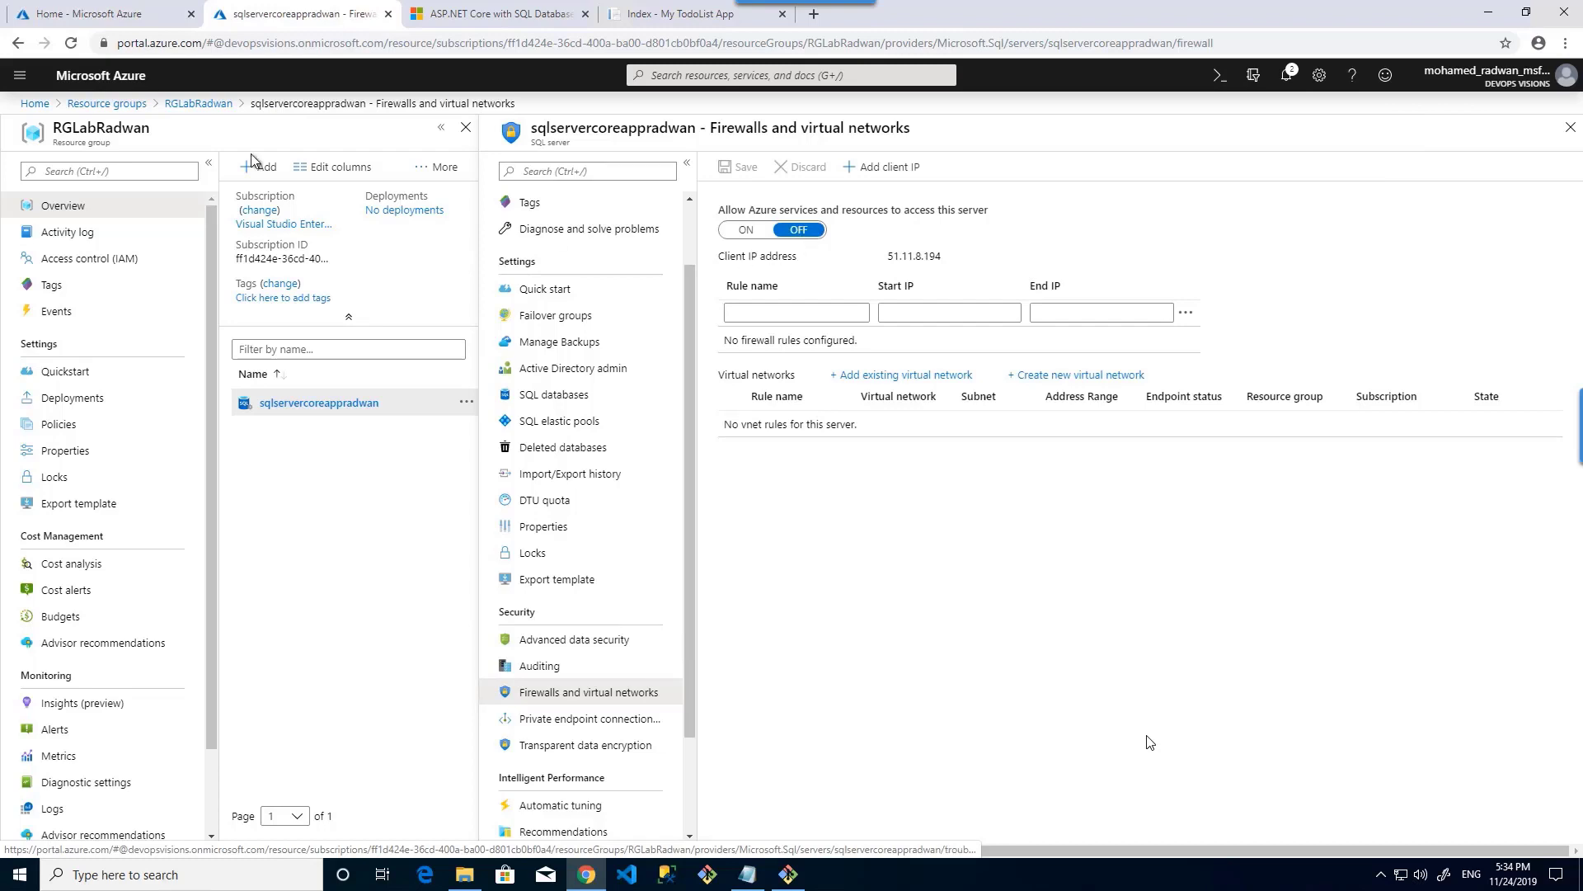
# Create the firewall rule FWRuleAllowAzureRadwan on sqlservercoreappradwan from Cloud Shell, with start and end IP address 0.0.0.0.
pyautogui.click(157, 15)
pyautogui.write('az sql server firewall-rule create --resource-group RGLabRadwan --server sqlservercoreappradwan --name FWRuleAllowAzureRadwan --start-ip-address 0.0.0.0 --end-ip-address 0.0.0.0')
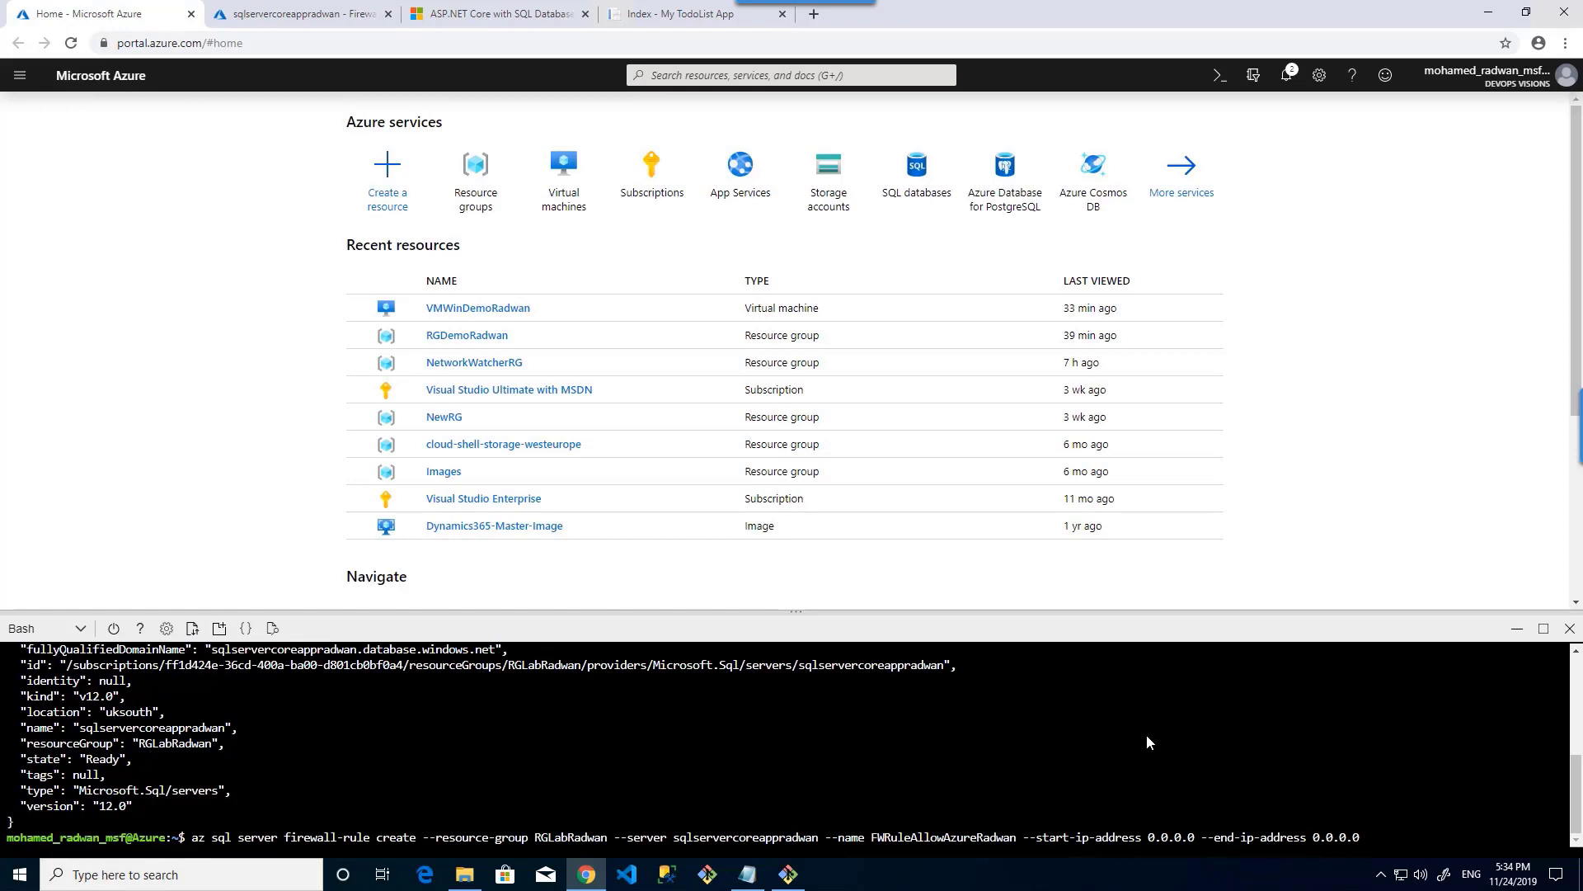
pyautogui.press('Return')
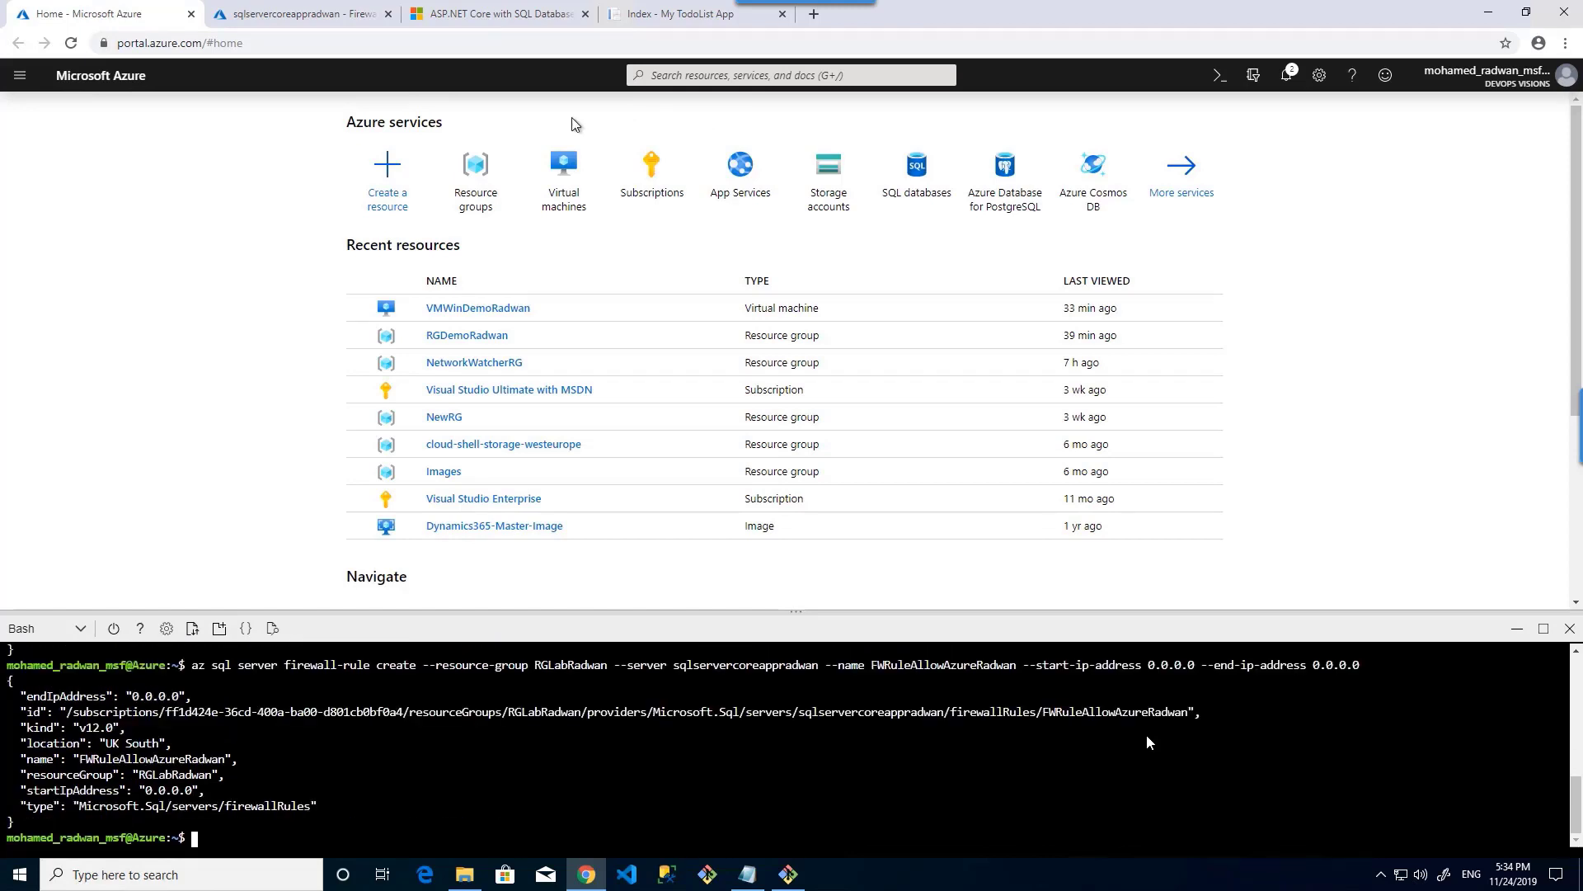
# Reload the SQL server's firewall settings to check its Azure services access, and return to the RGLabRadwan overview.
pyautogui.click(299, 16)
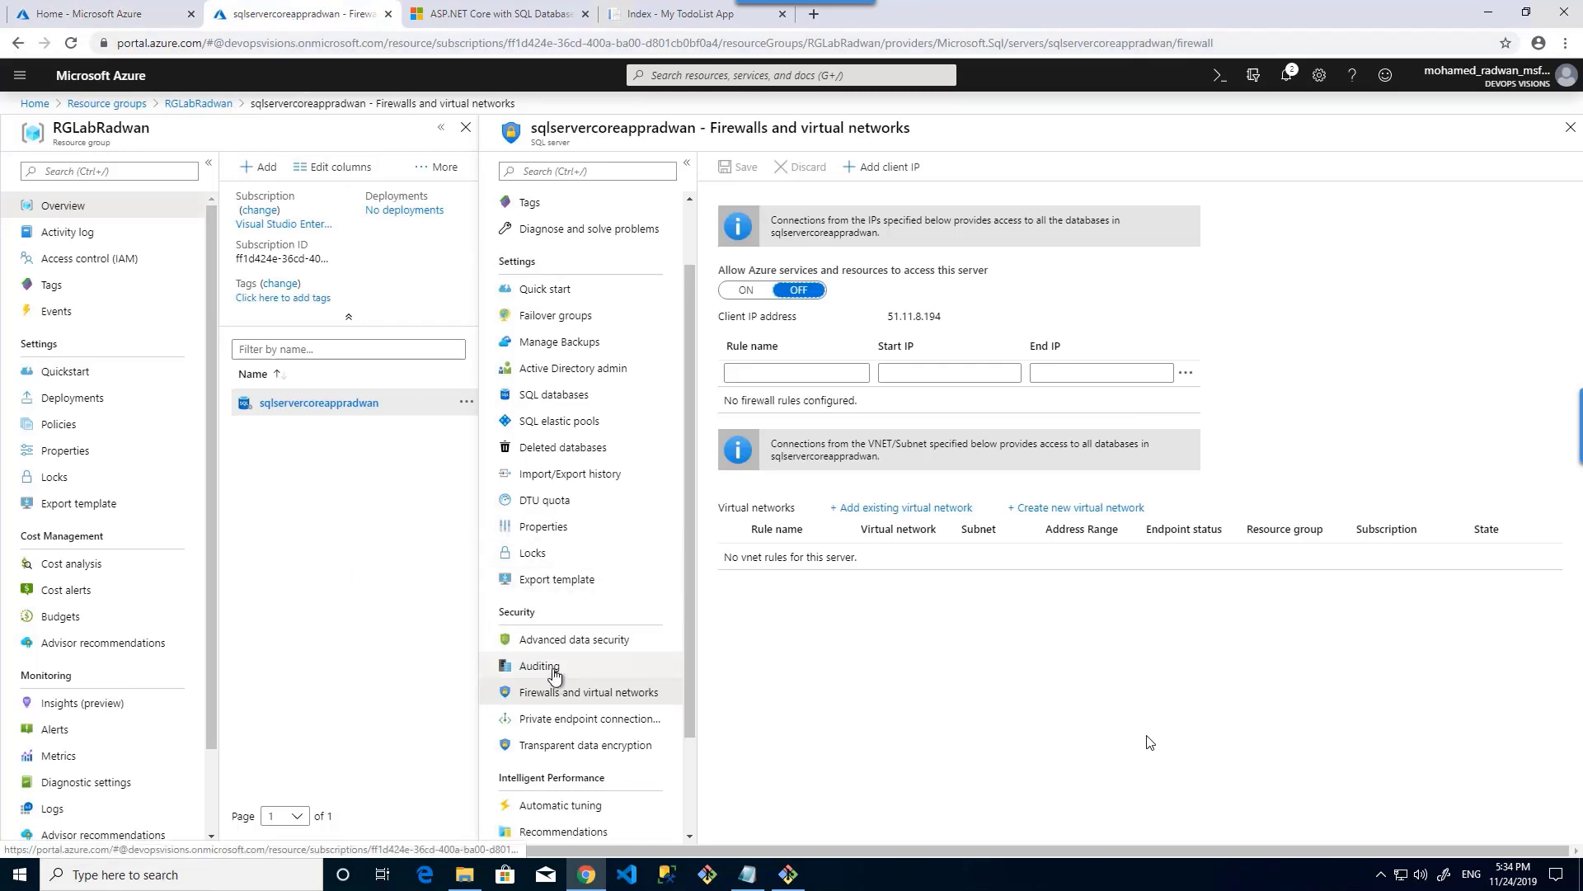
pyautogui.click(551, 671)
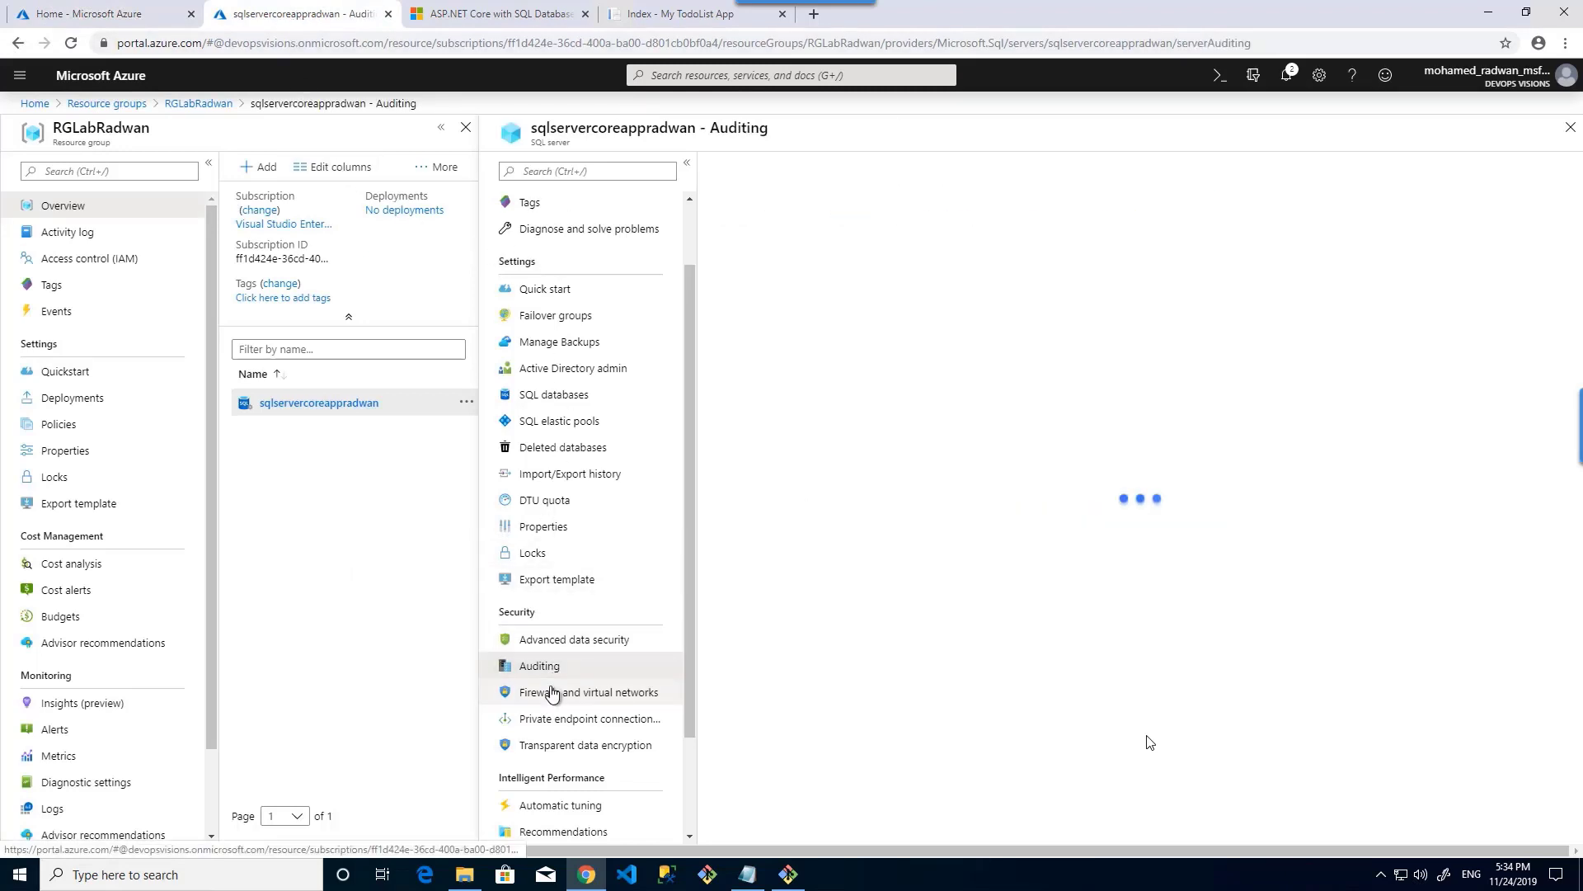
pyautogui.click(551, 693)
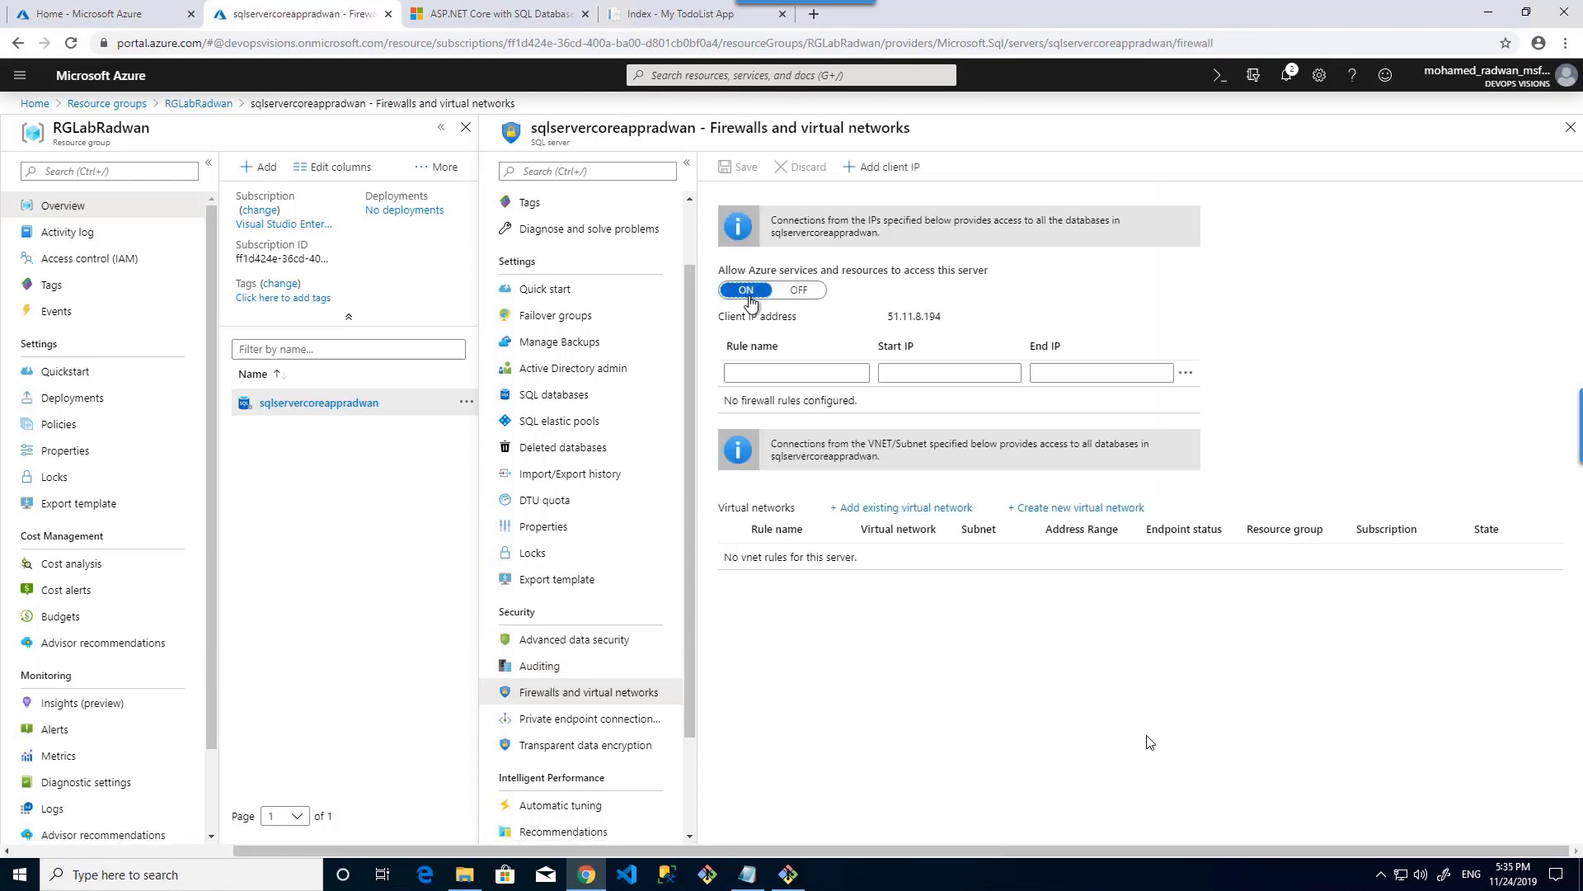
pyautogui.click(210, 107)
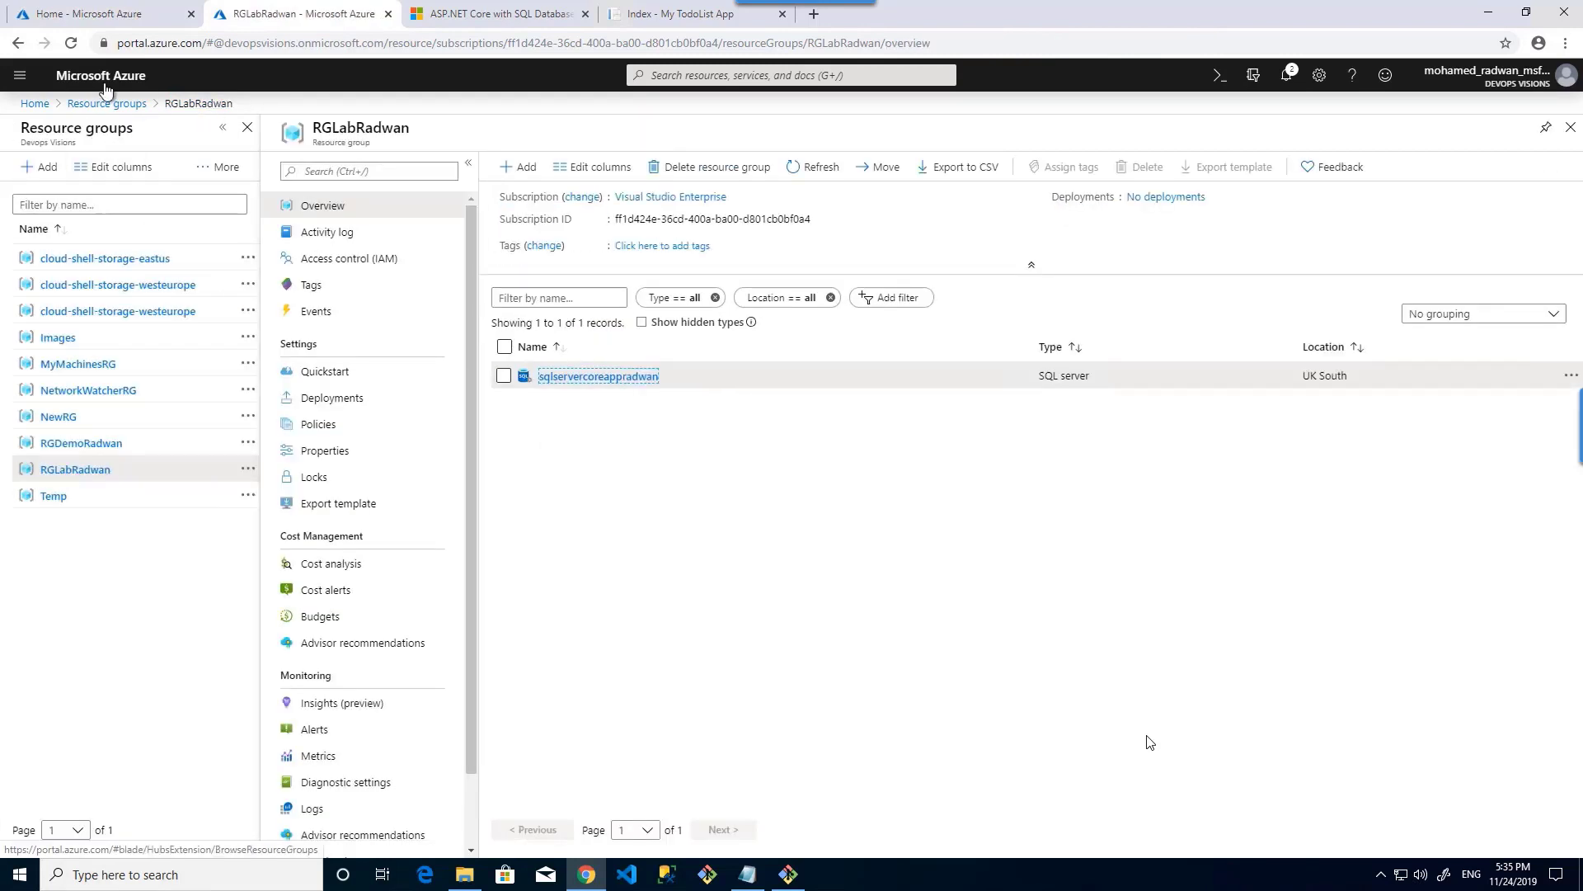
# Create the database SQLDBcoreDBRadwan on sqlservercoreappradwan in RGLabRadwan from Cloud Shell, with service objective S0.
pyautogui.click(131, 16)
pyautogui.write('az sql db create --resource-group RGLabRadwan --server sqlservercoreappradwan --name SQLDBcoreDBRadwan --service-objective S0')
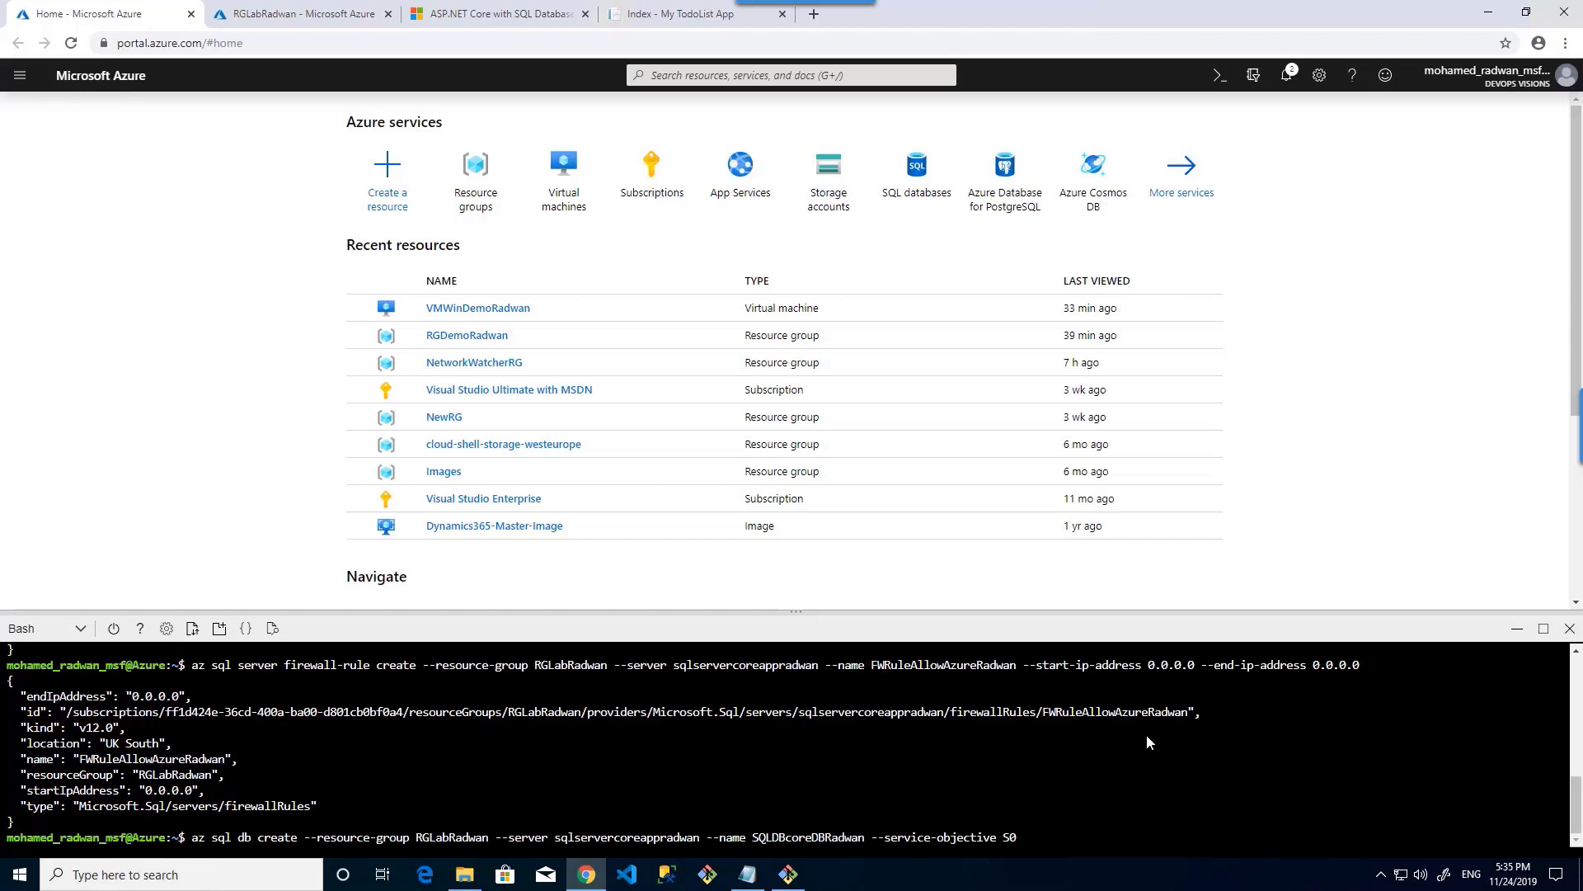
pyautogui.press('Return')
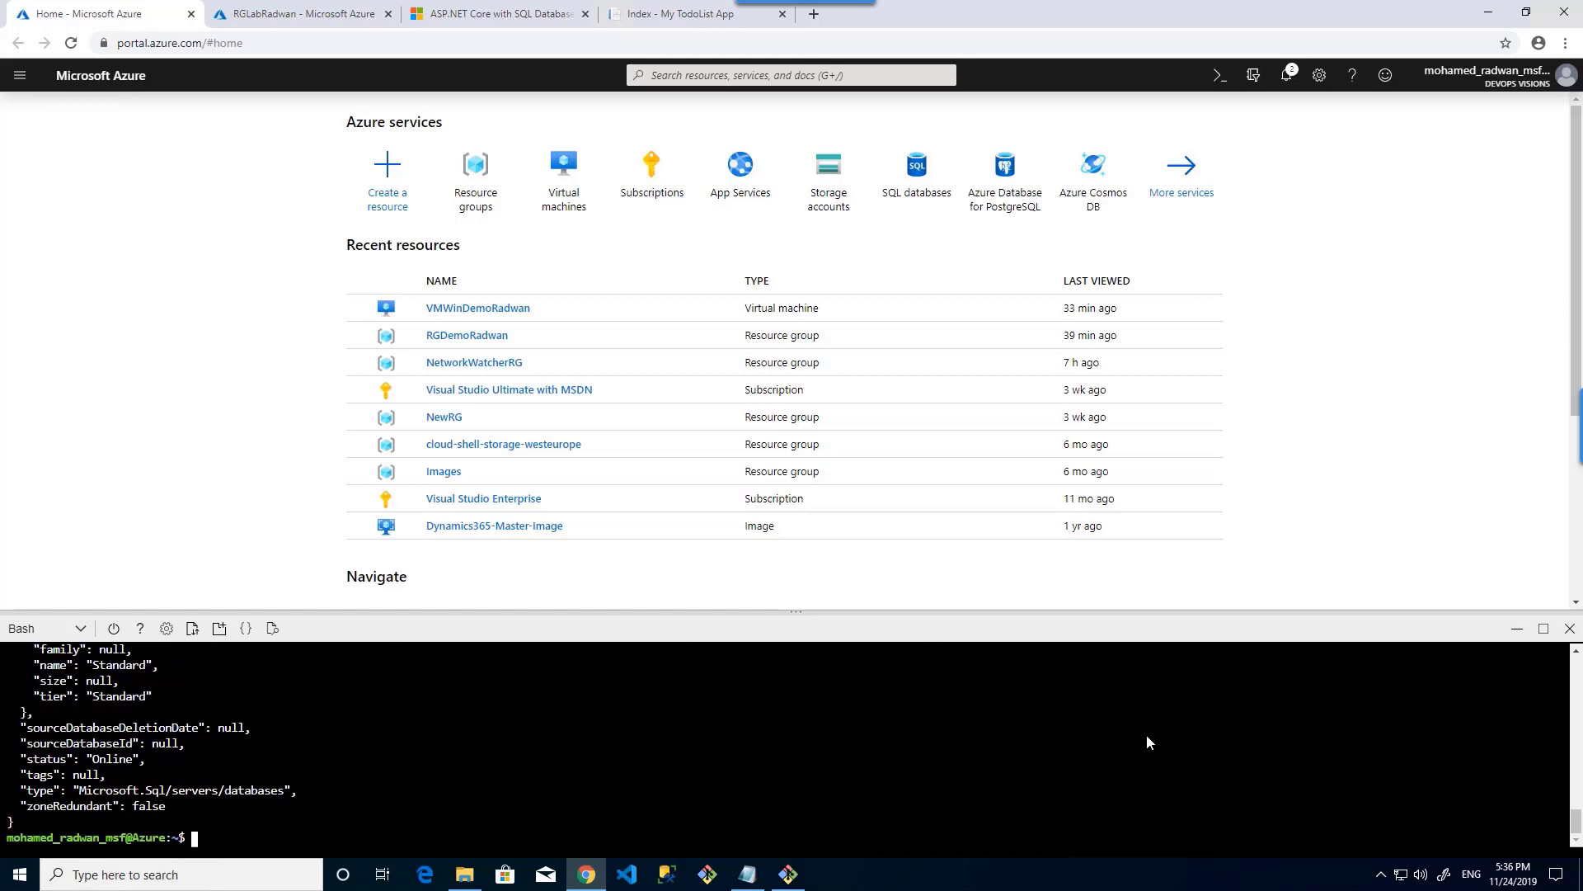
# Refresh RGLabRadwan's resource list in the portal to check for the new SQL database.
pyautogui.click(312, 14)
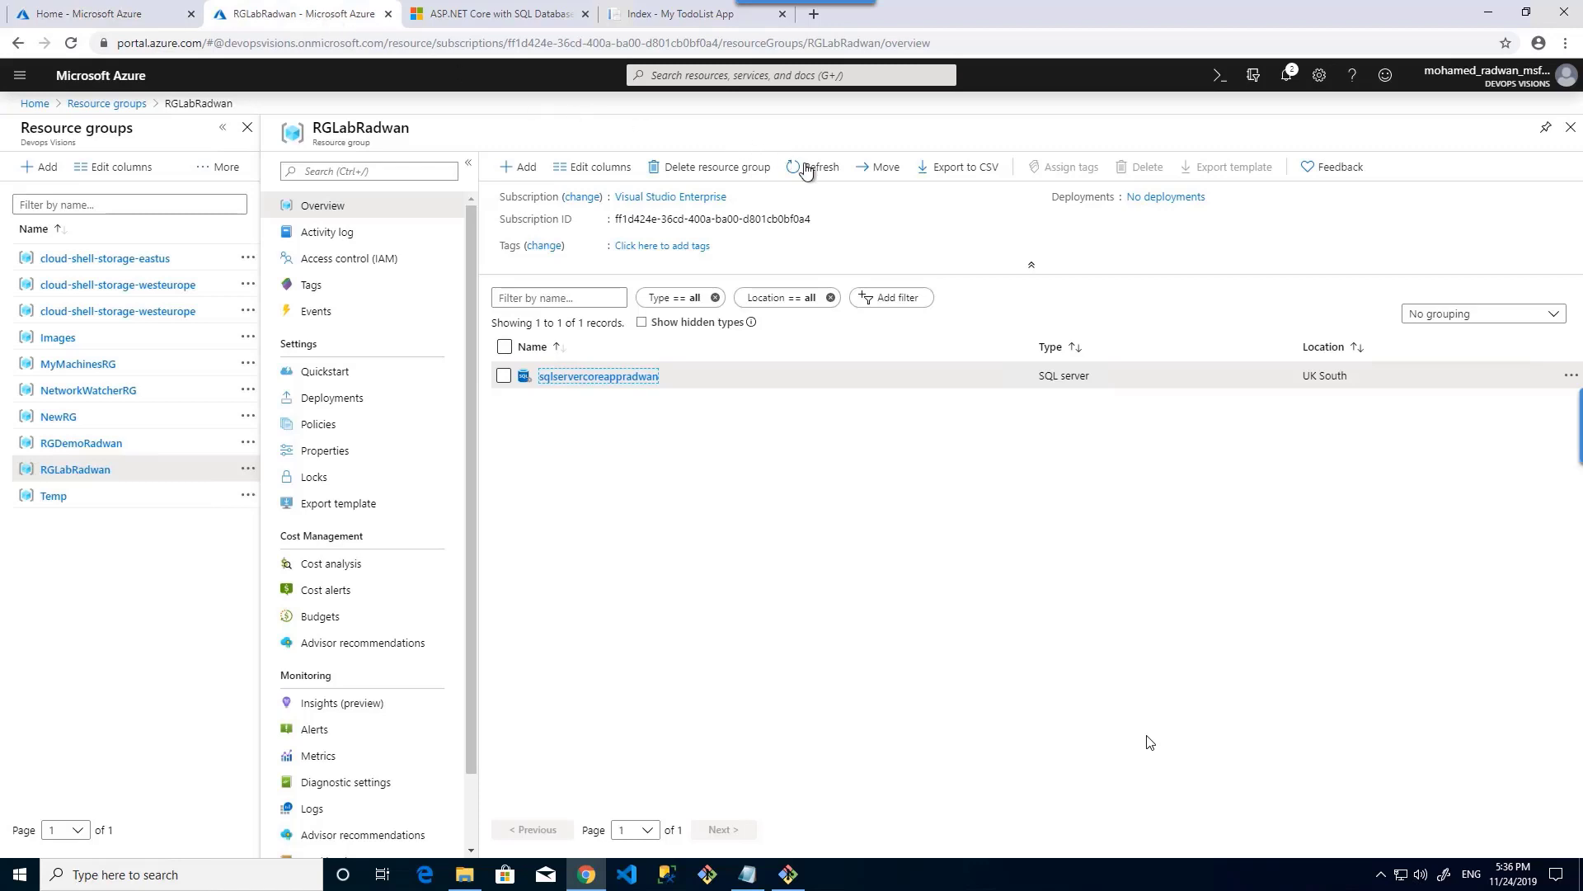
pyautogui.click(813, 168)
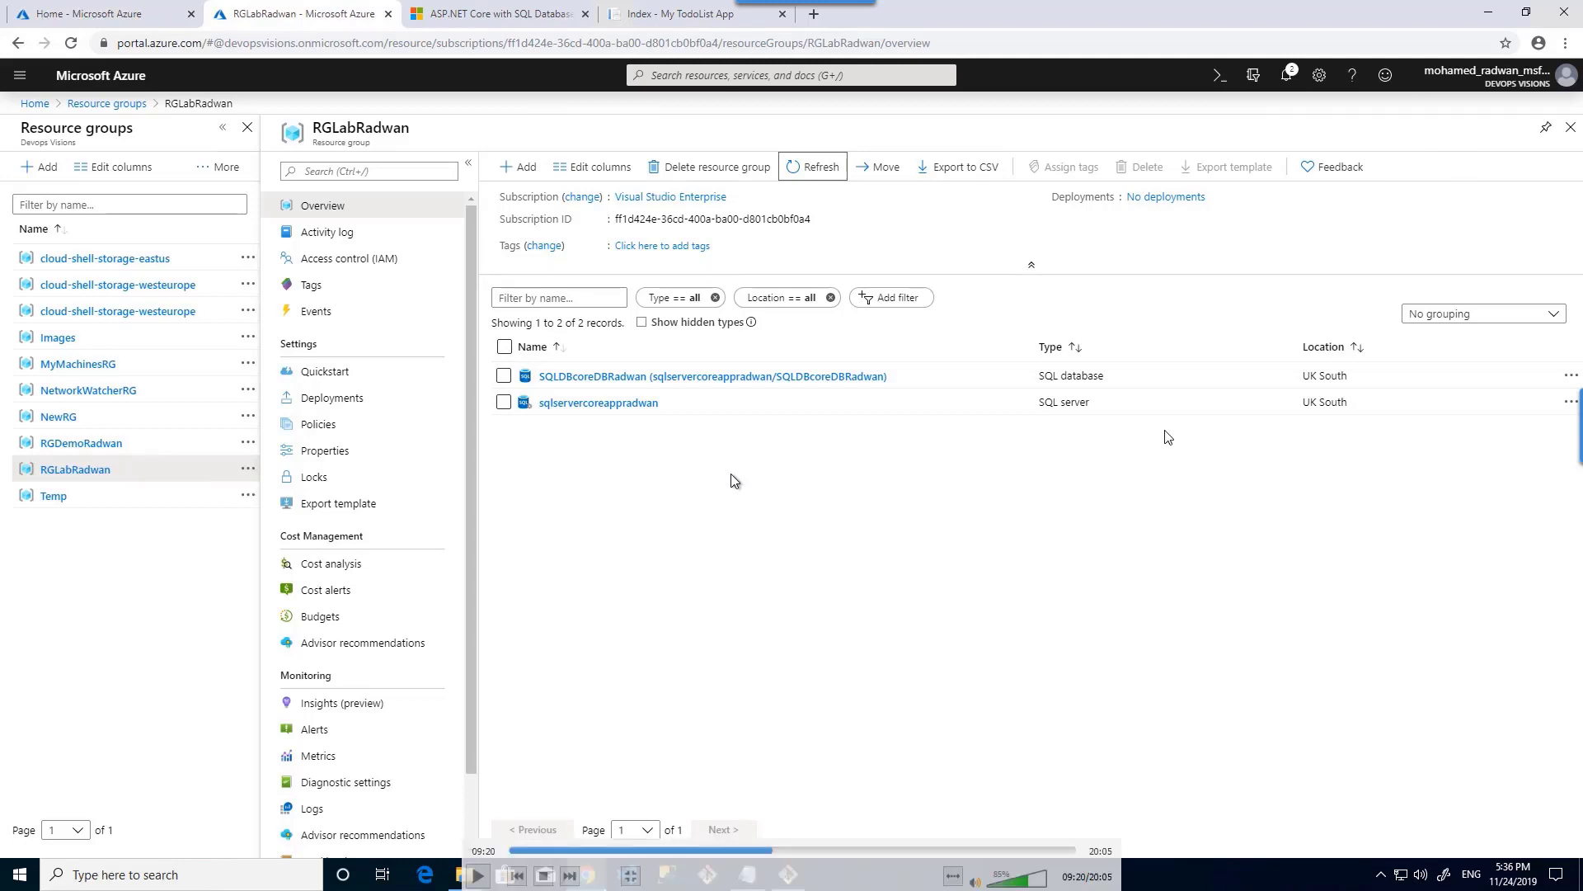
pyautogui.click(1074, 375)
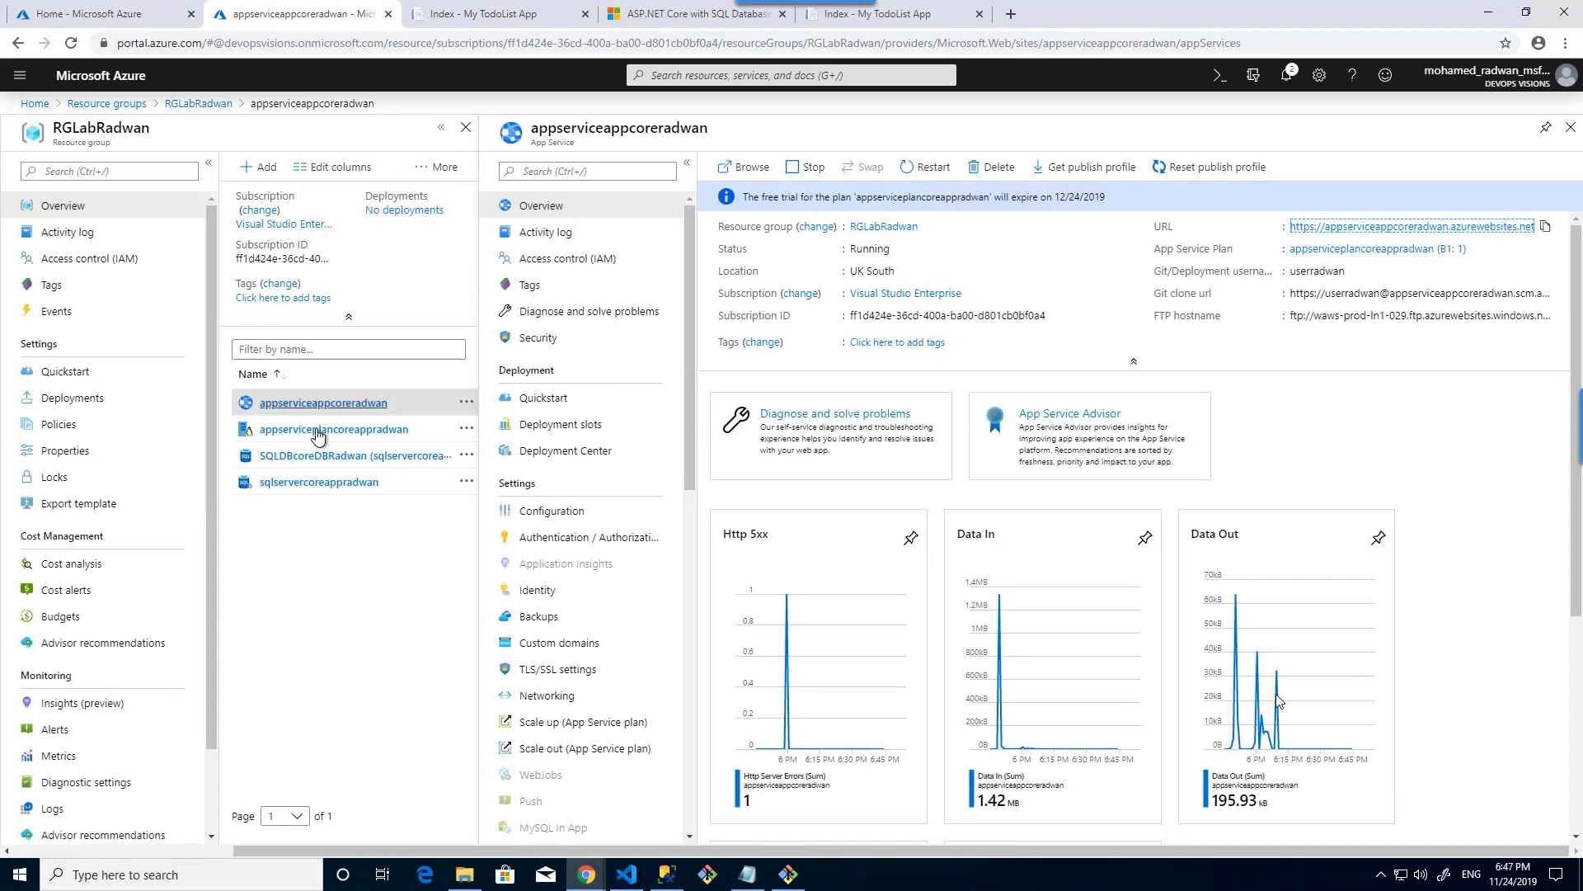
# Copy SQLDBcoreDBRadwan's server name from the portal and paste it as the server name in SQL Server Management Studio's connection dialog.
pyautogui.click(392, 462)
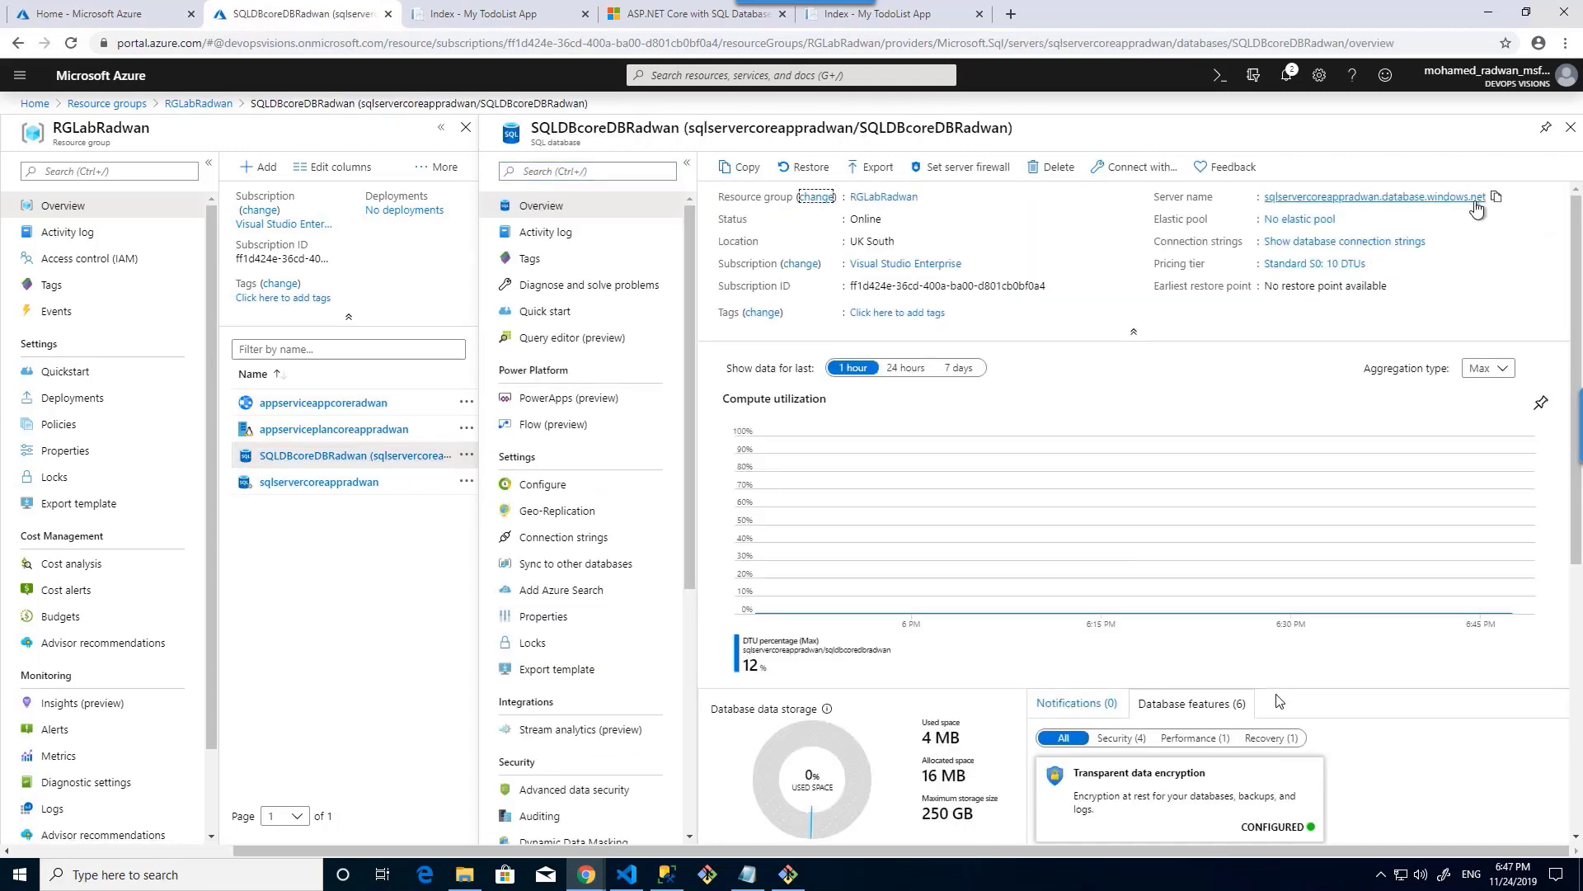
pyautogui.click(1497, 201)
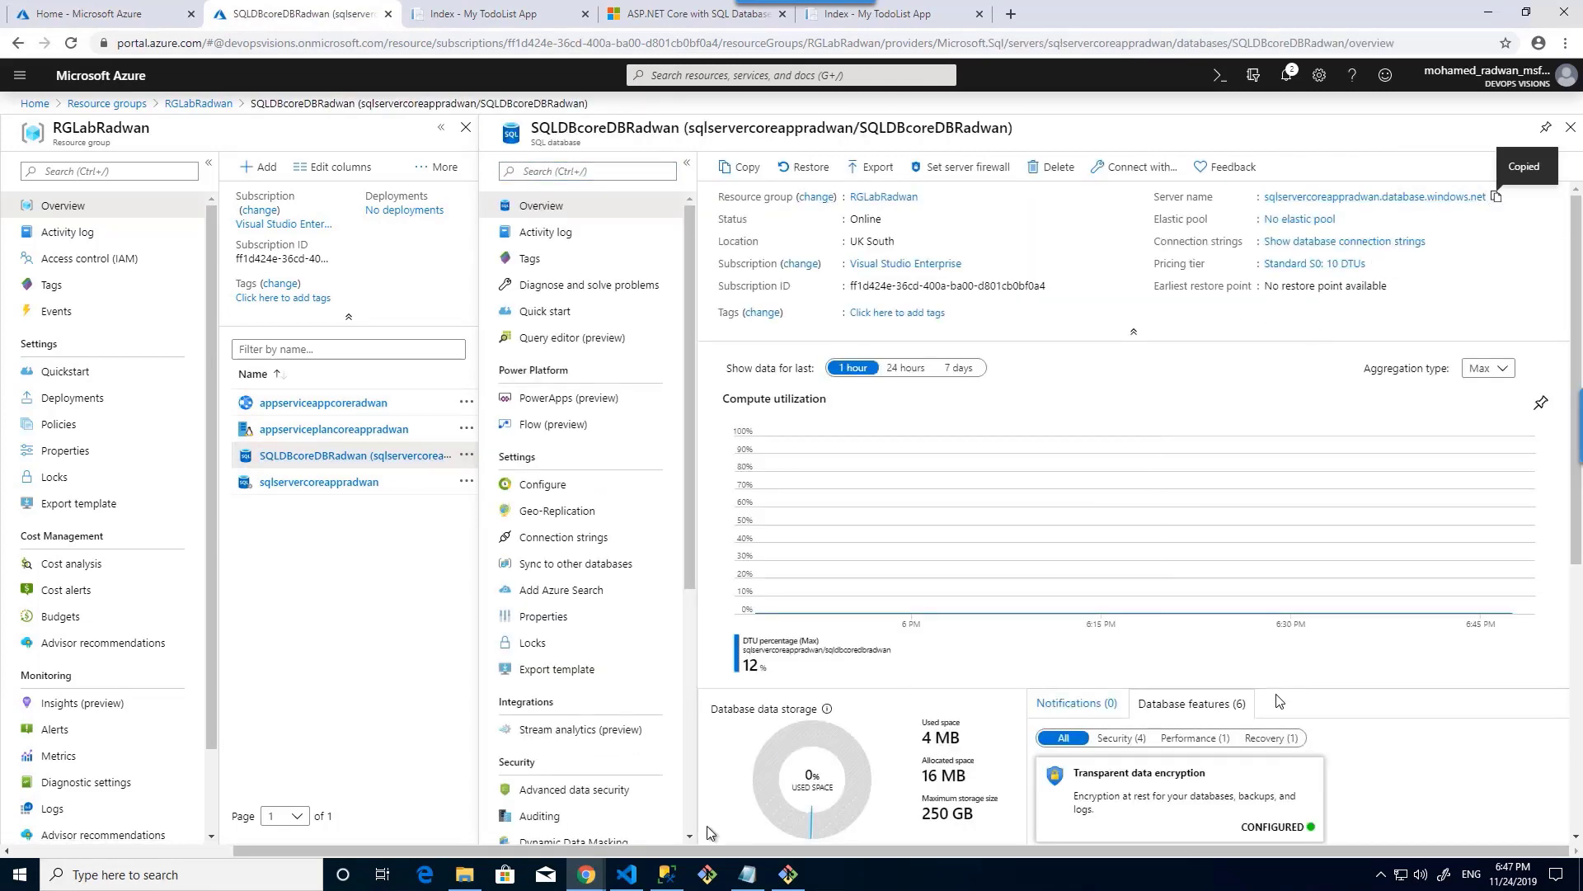
pyautogui.click(668, 874)
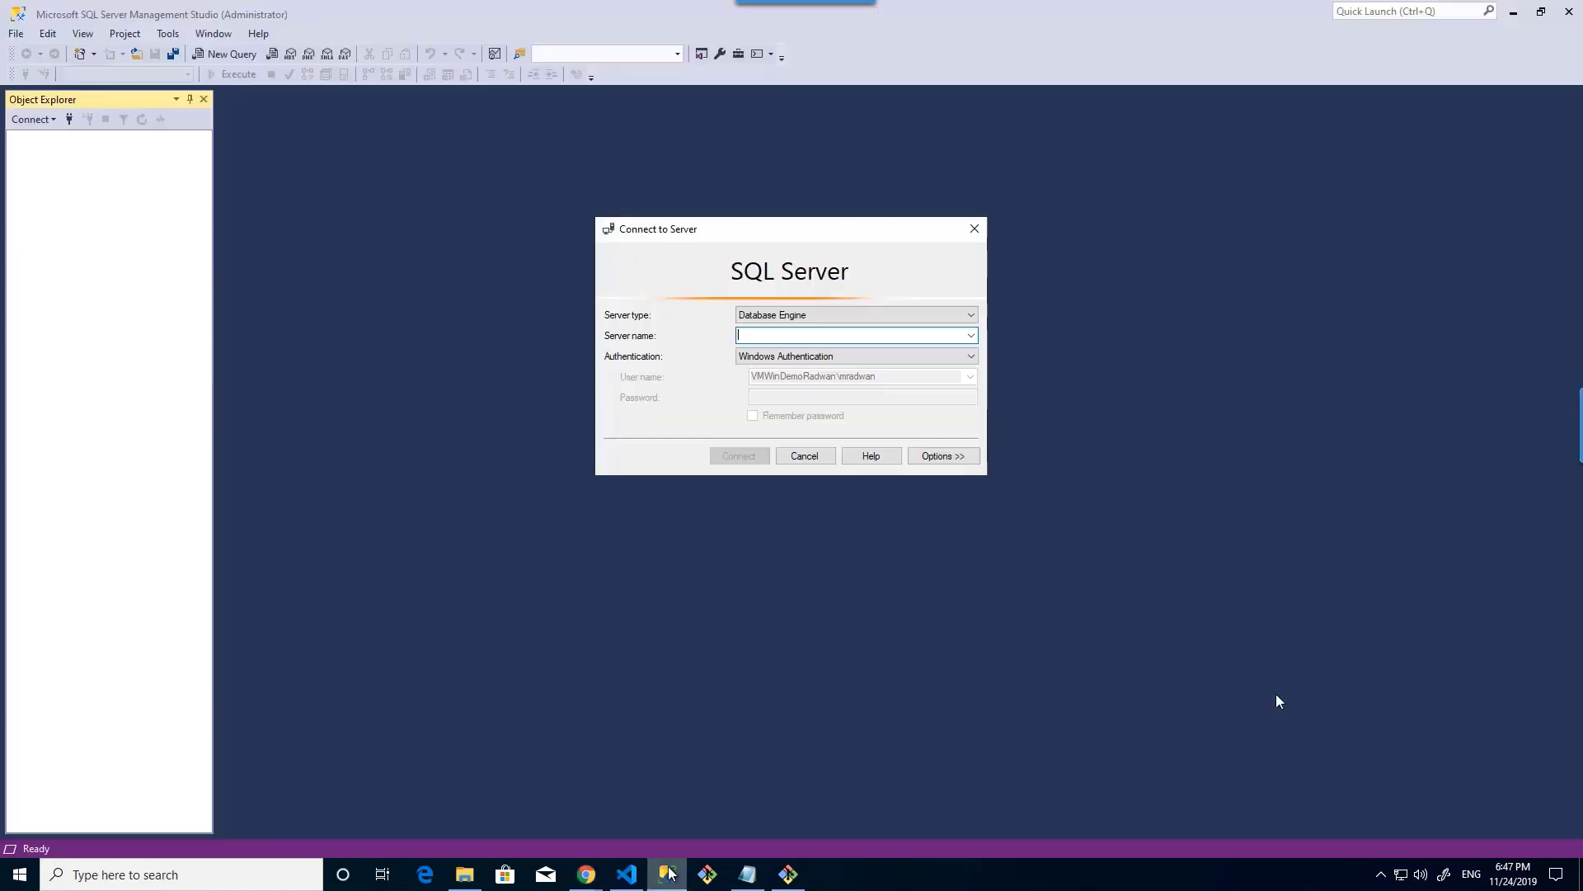
pyautogui.rightClick(799, 337)
pyautogui.click(660, 414)
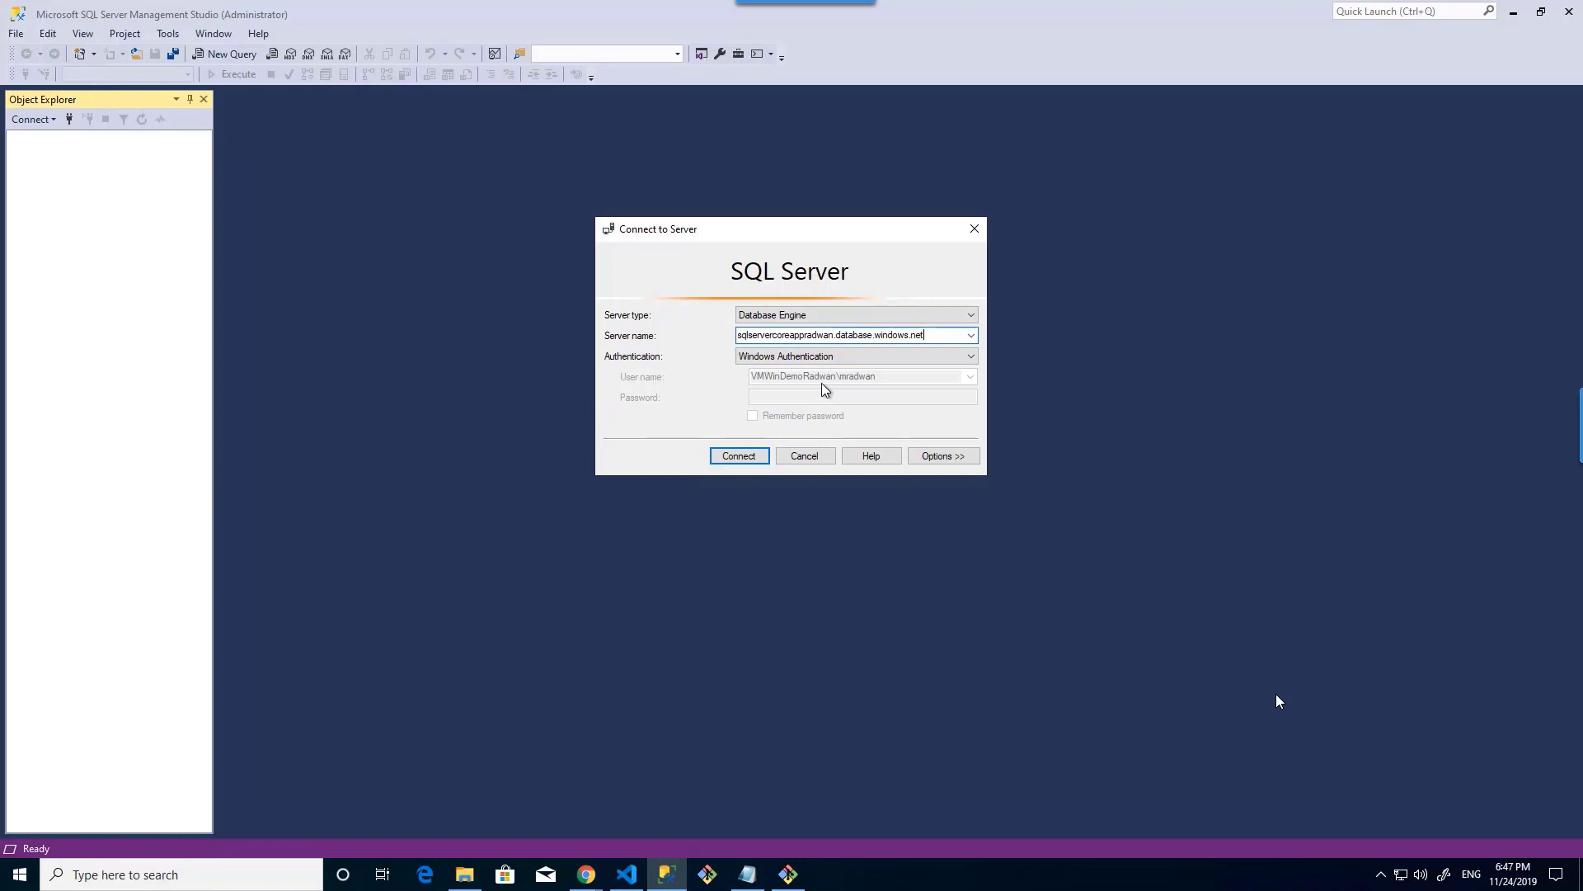
# Choose SQL Server Authentication, enter the admin login and its password, and connect to the server.
pyautogui.click(971, 357)
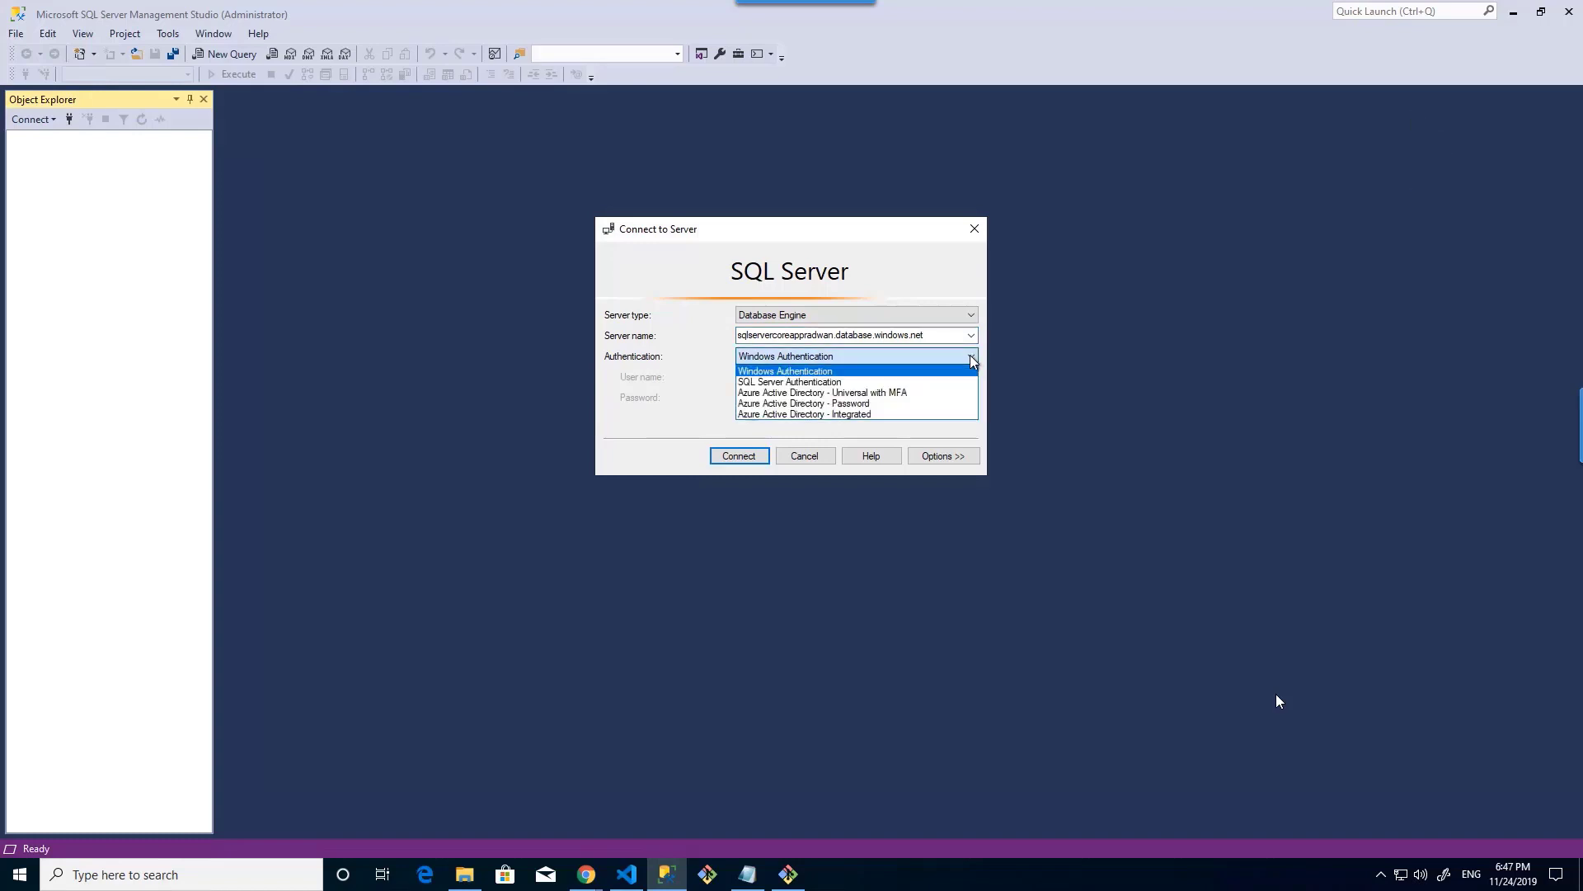
pyautogui.click(917, 382)
pyautogui.click(904, 380)
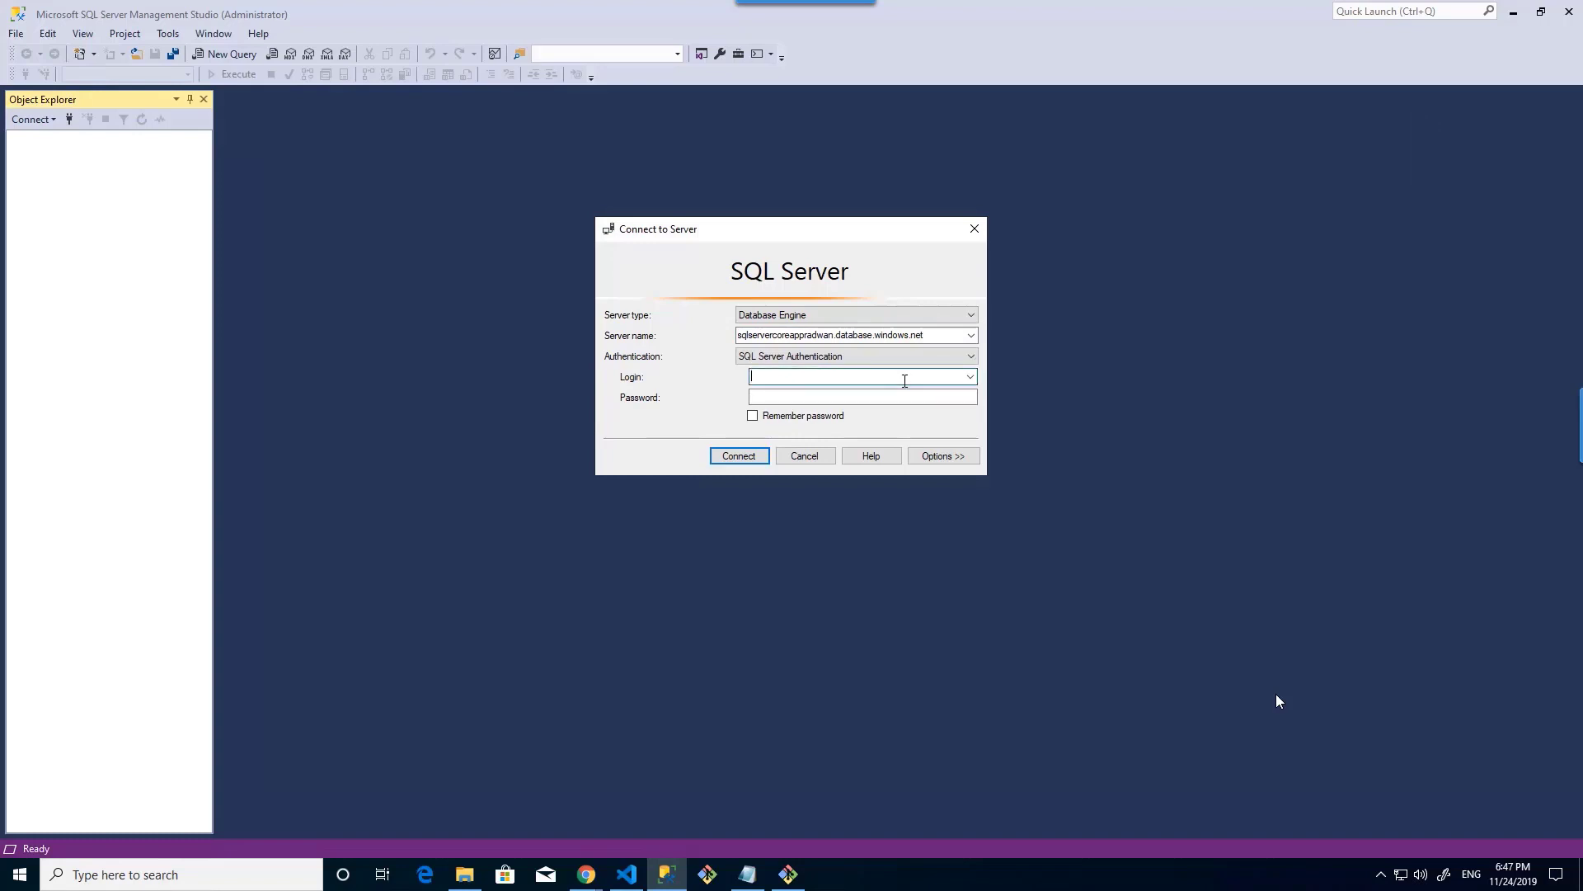
pyautogui.write('userradwan')
pyautogui.hotkey('ctrl', 'v')
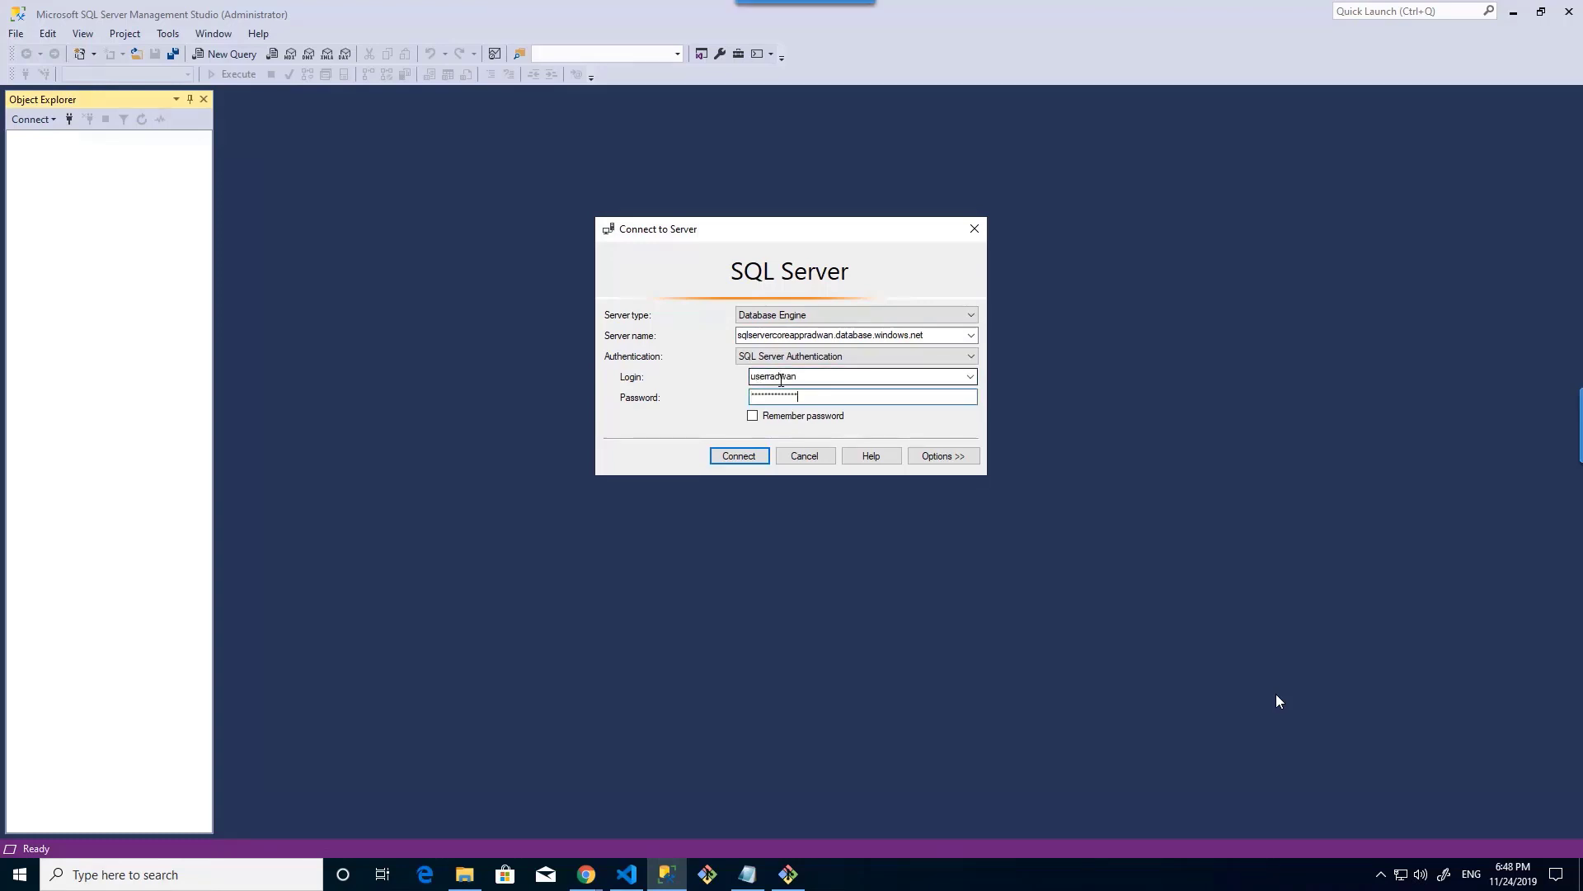
pyautogui.click(724, 456)
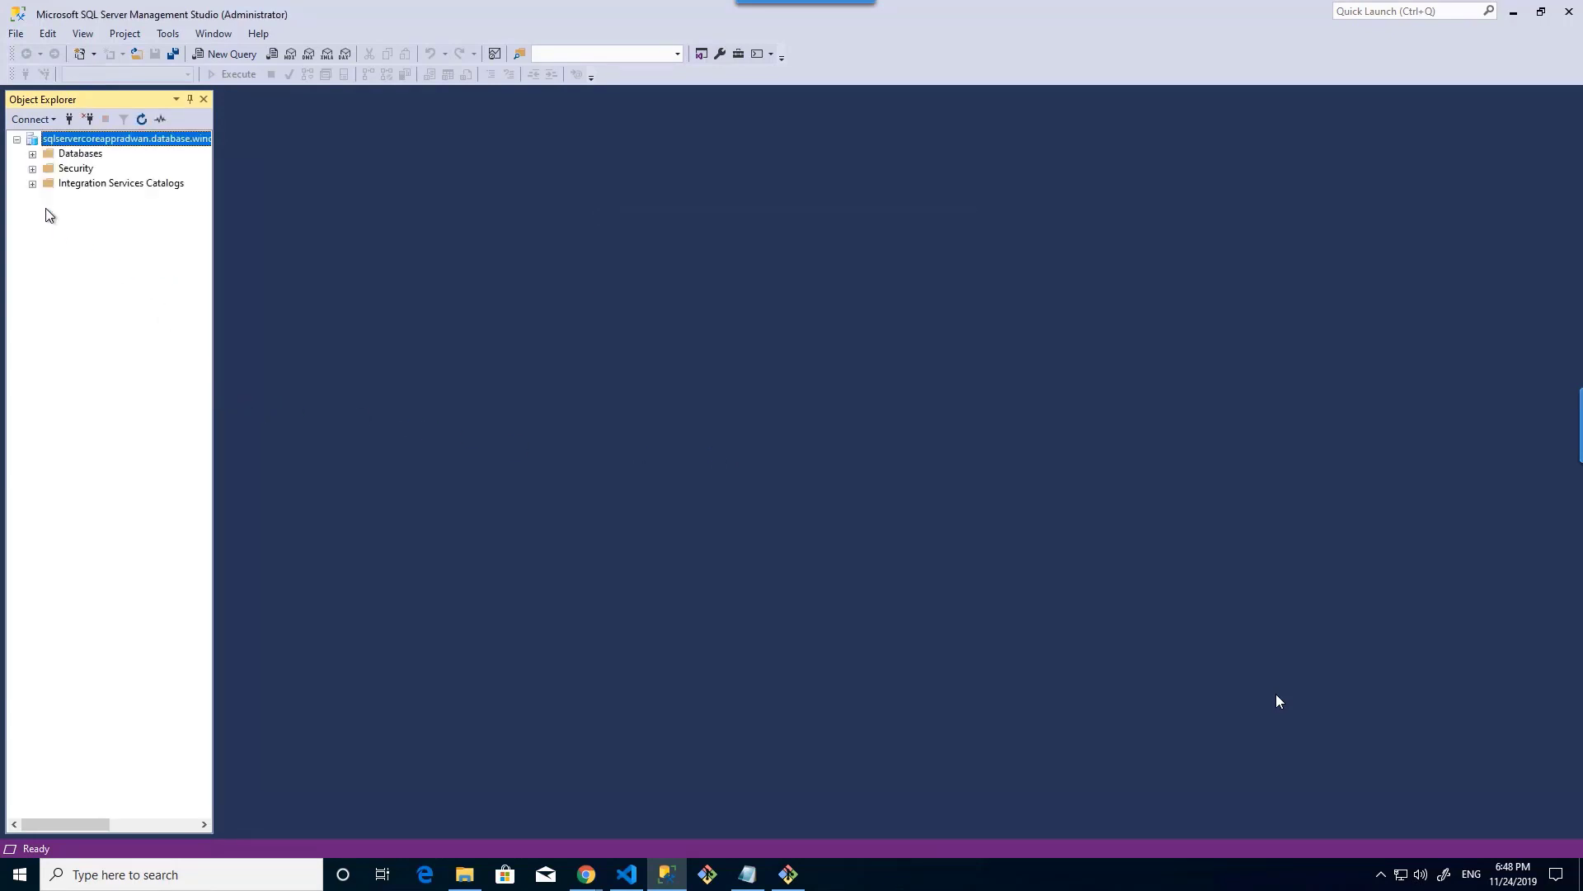
# Expand SQLDBcoreDBRadwan down to the columns of the dbo.Todo table and query the table's top 1000 rows.
pyautogui.click(33, 155)
pyautogui.click(48, 183)
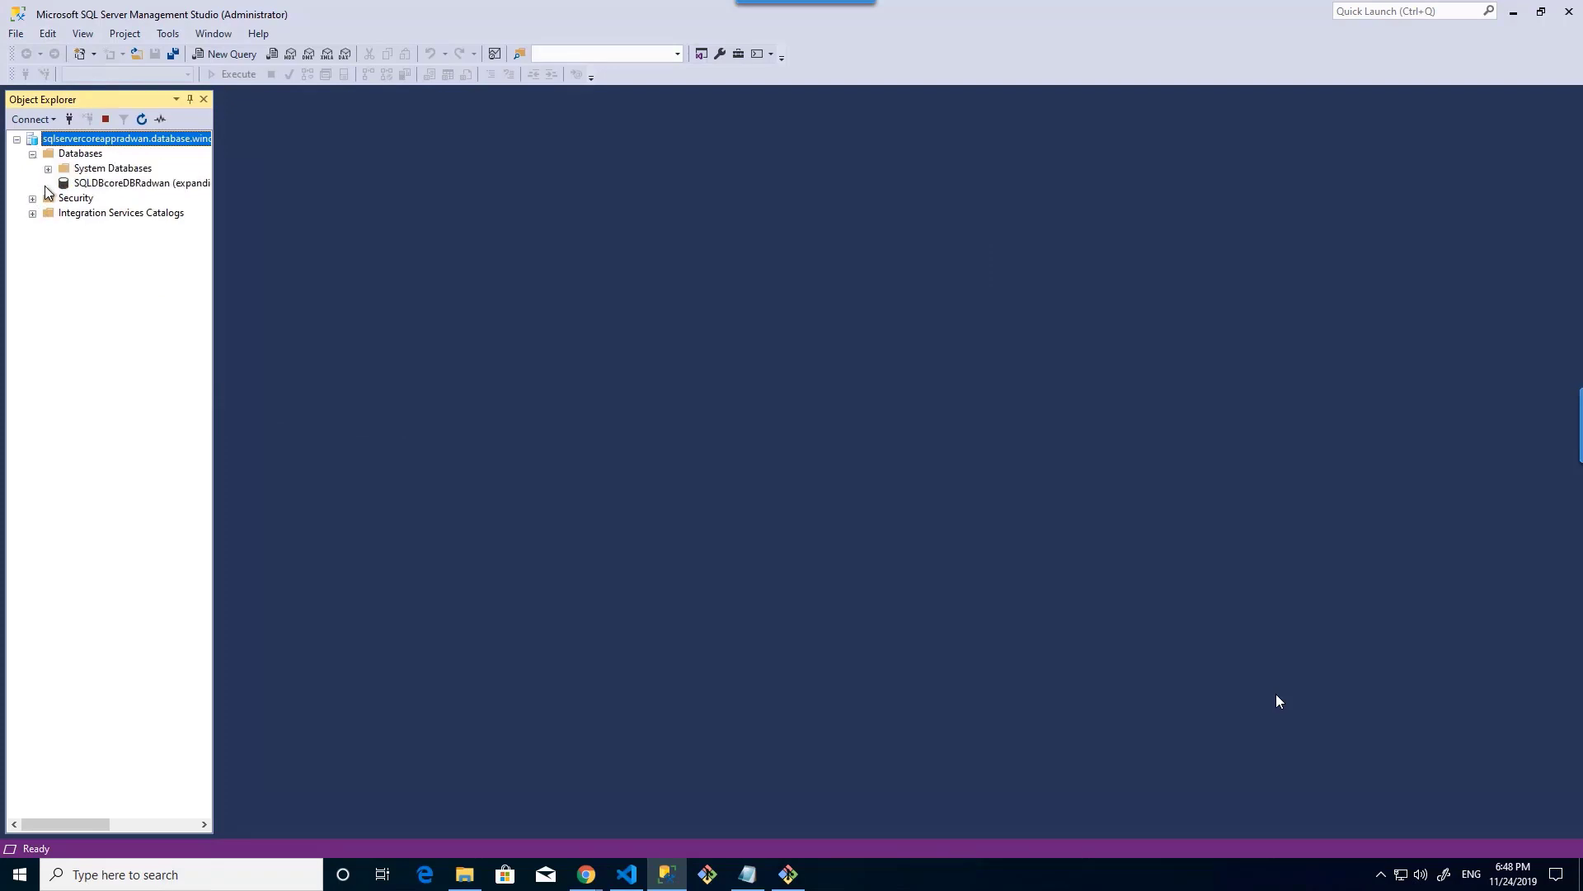
pyautogui.click(64, 213)
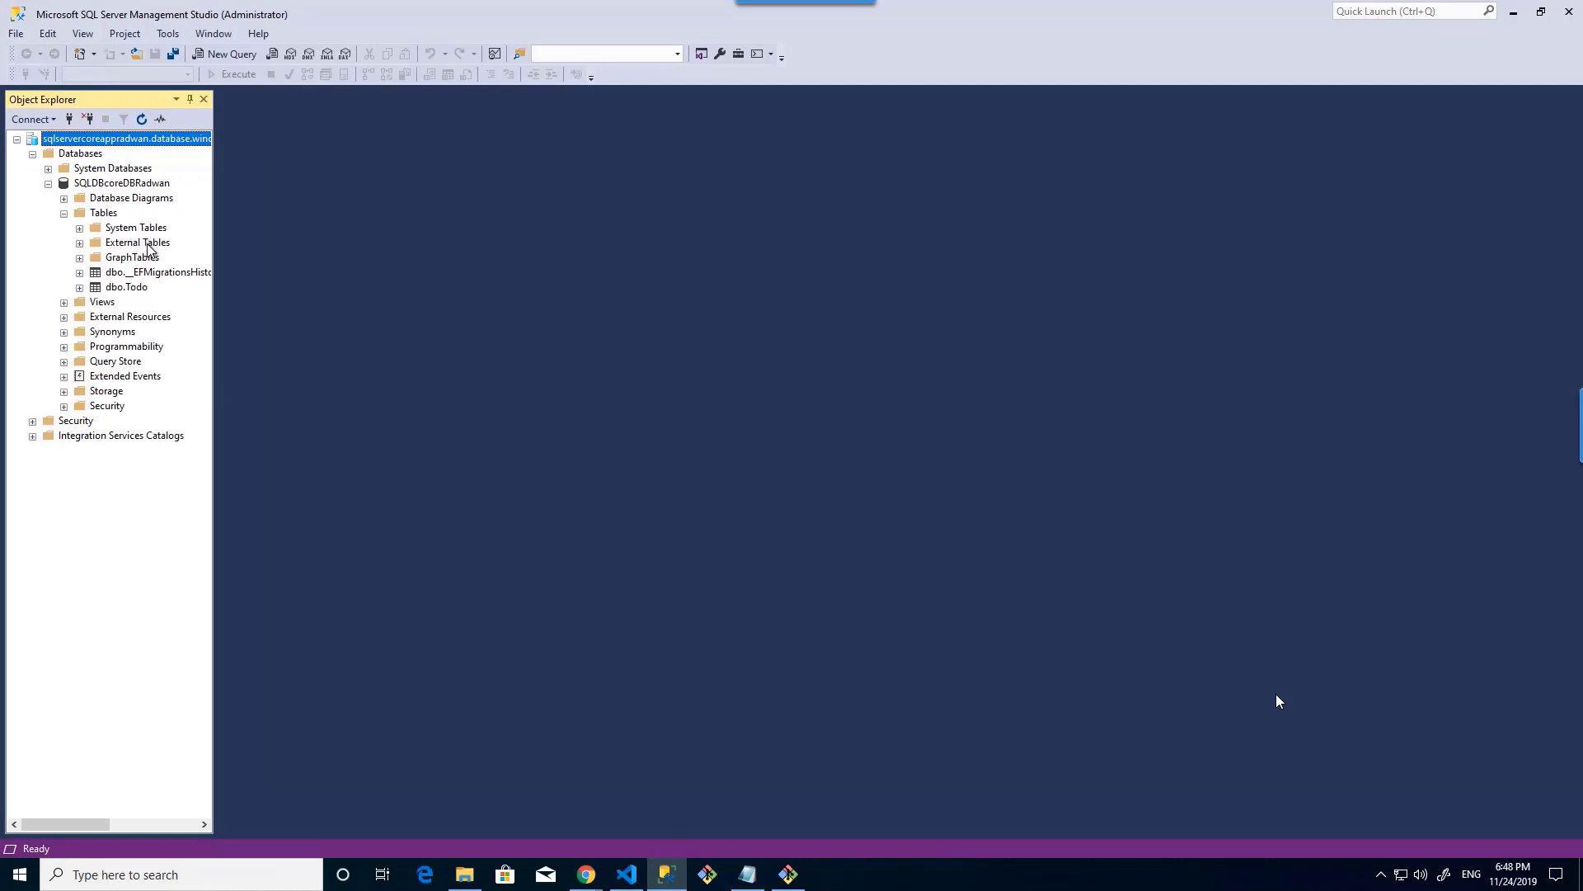
pyautogui.click(127, 286)
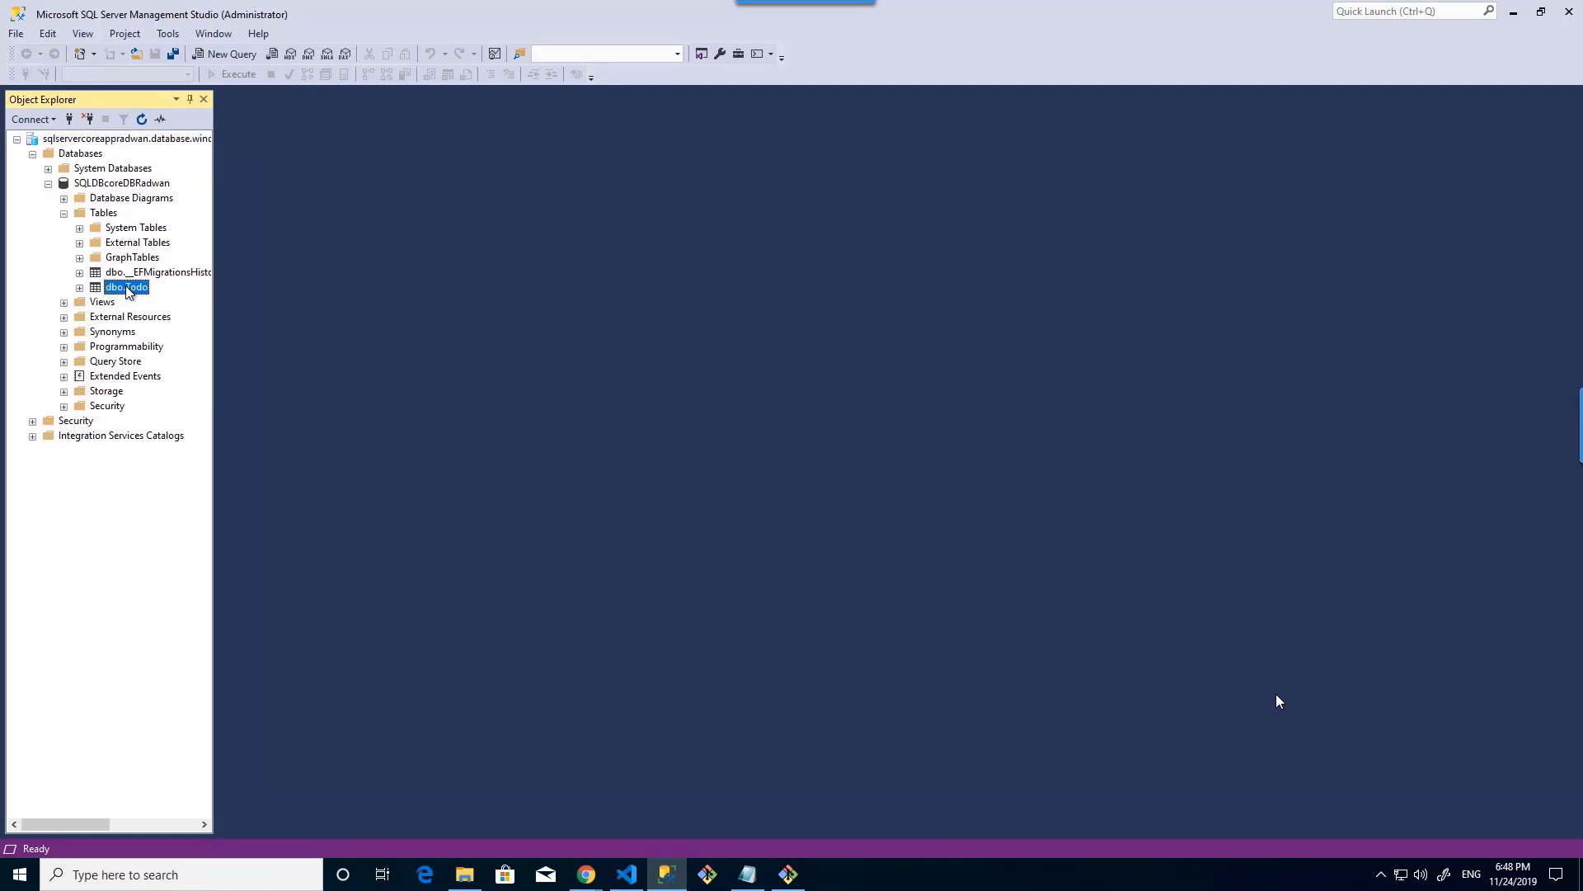
pyautogui.click(79, 287)
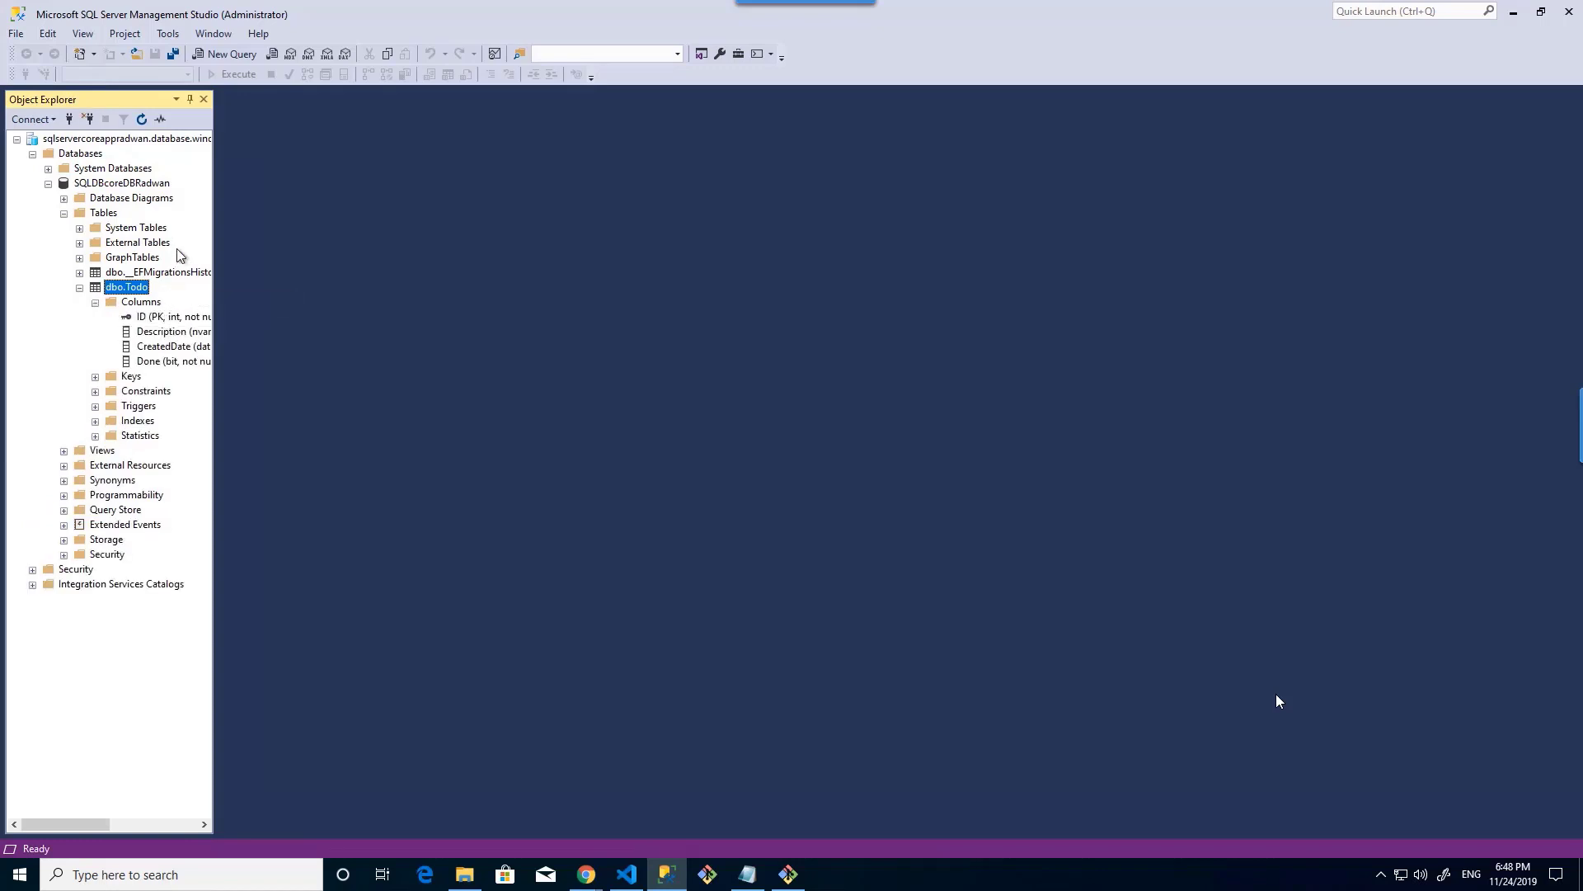
pyautogui.rightClick(151, 291)
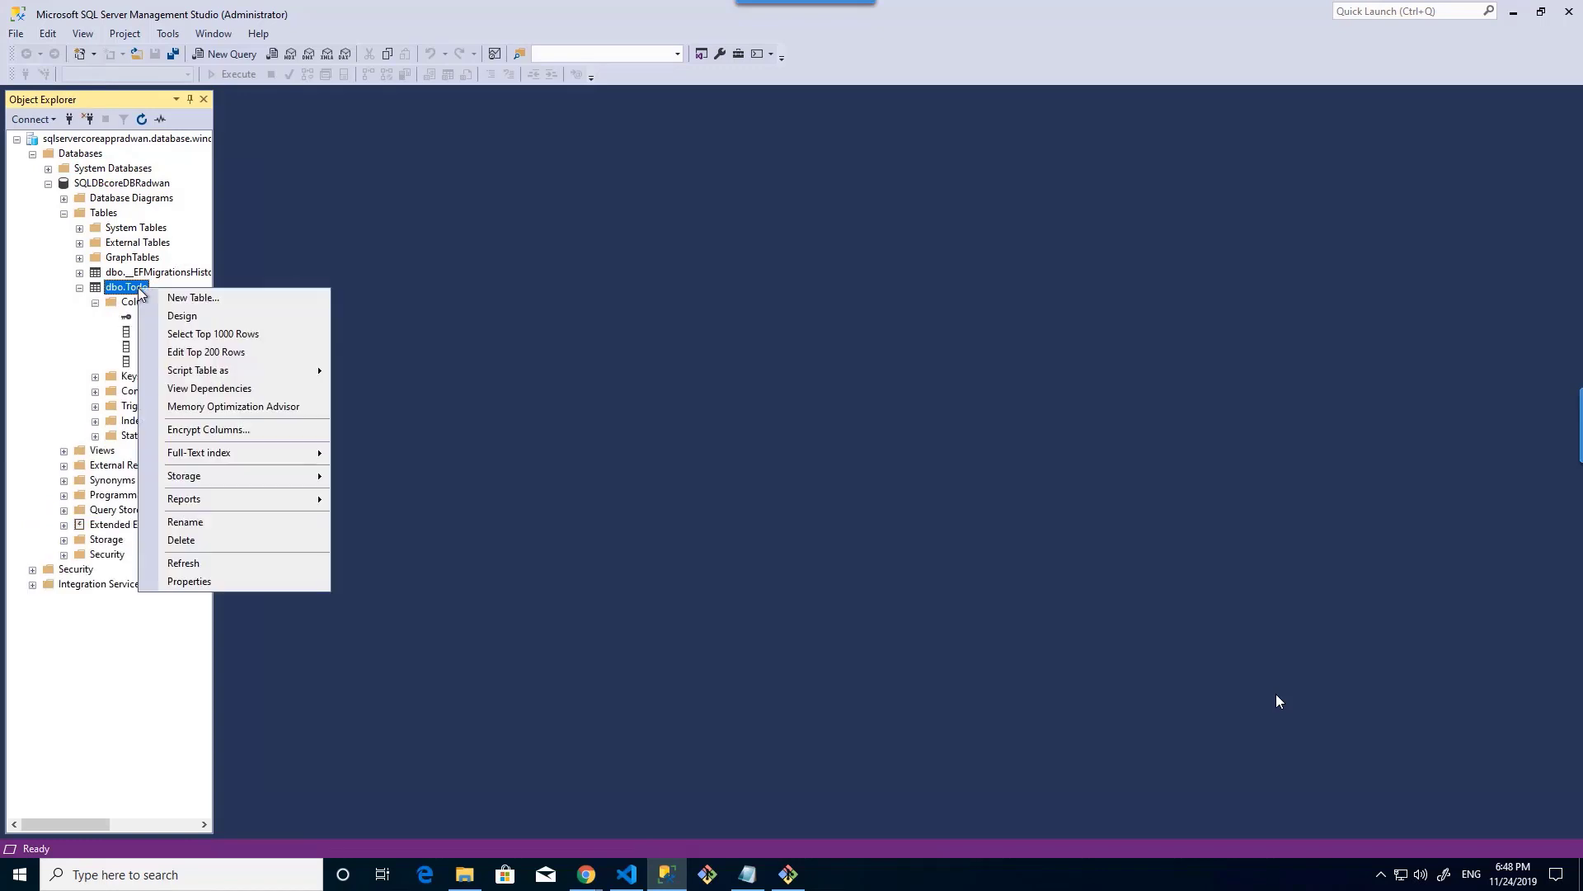
pyautogui.click(213, 334)
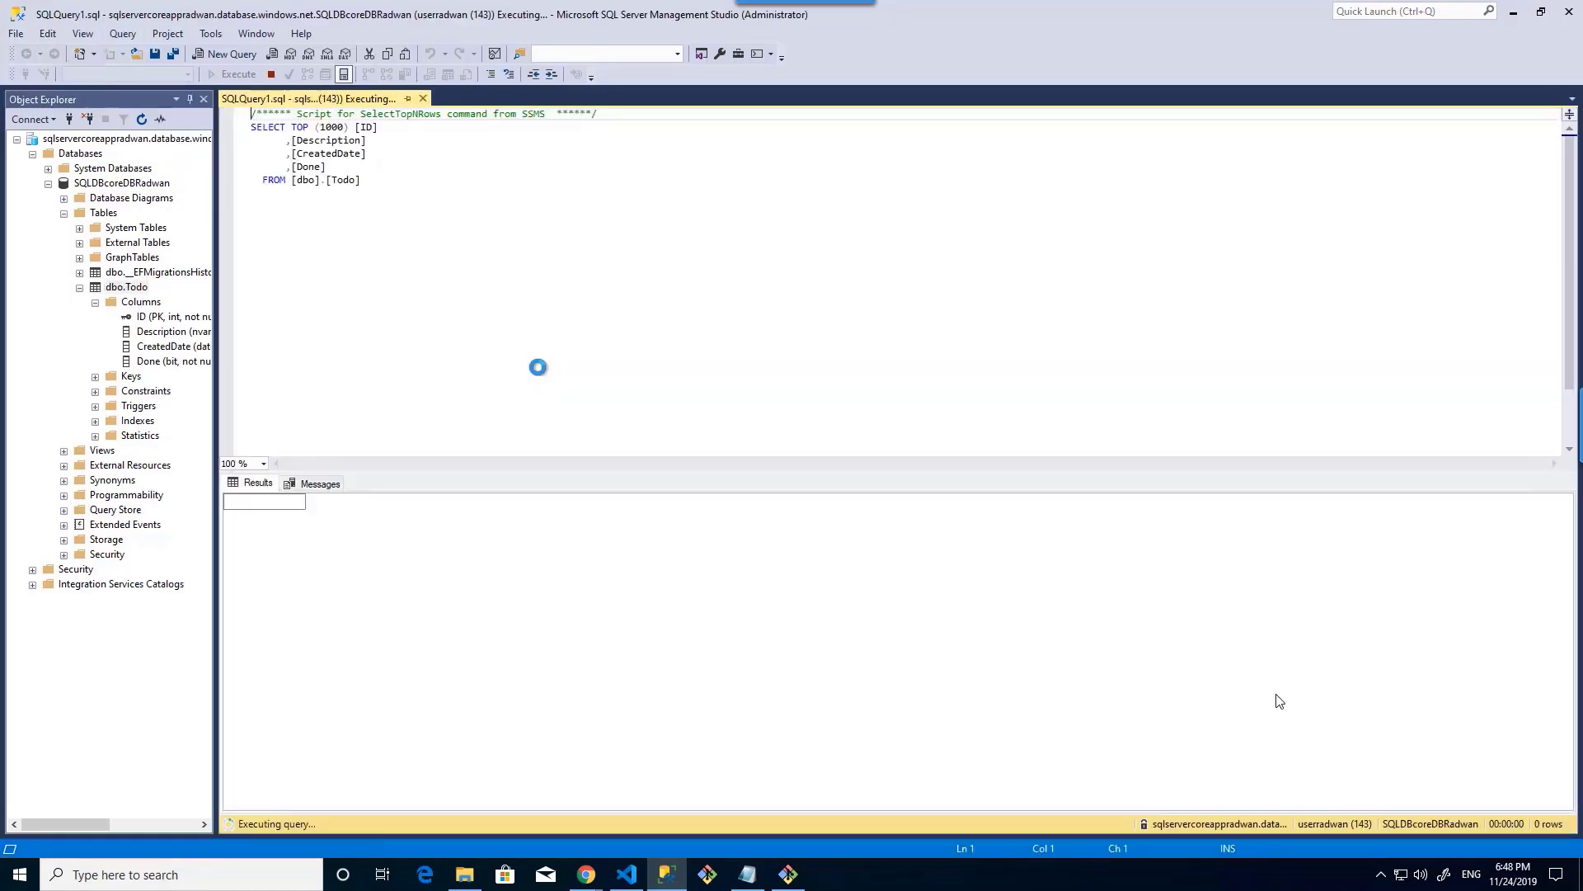
# Switch back to the Azure portal in Chrome and open the firewall and virtual network settings of sqlservercoreappradwan.
pyautogui.moveTo(587, 874)
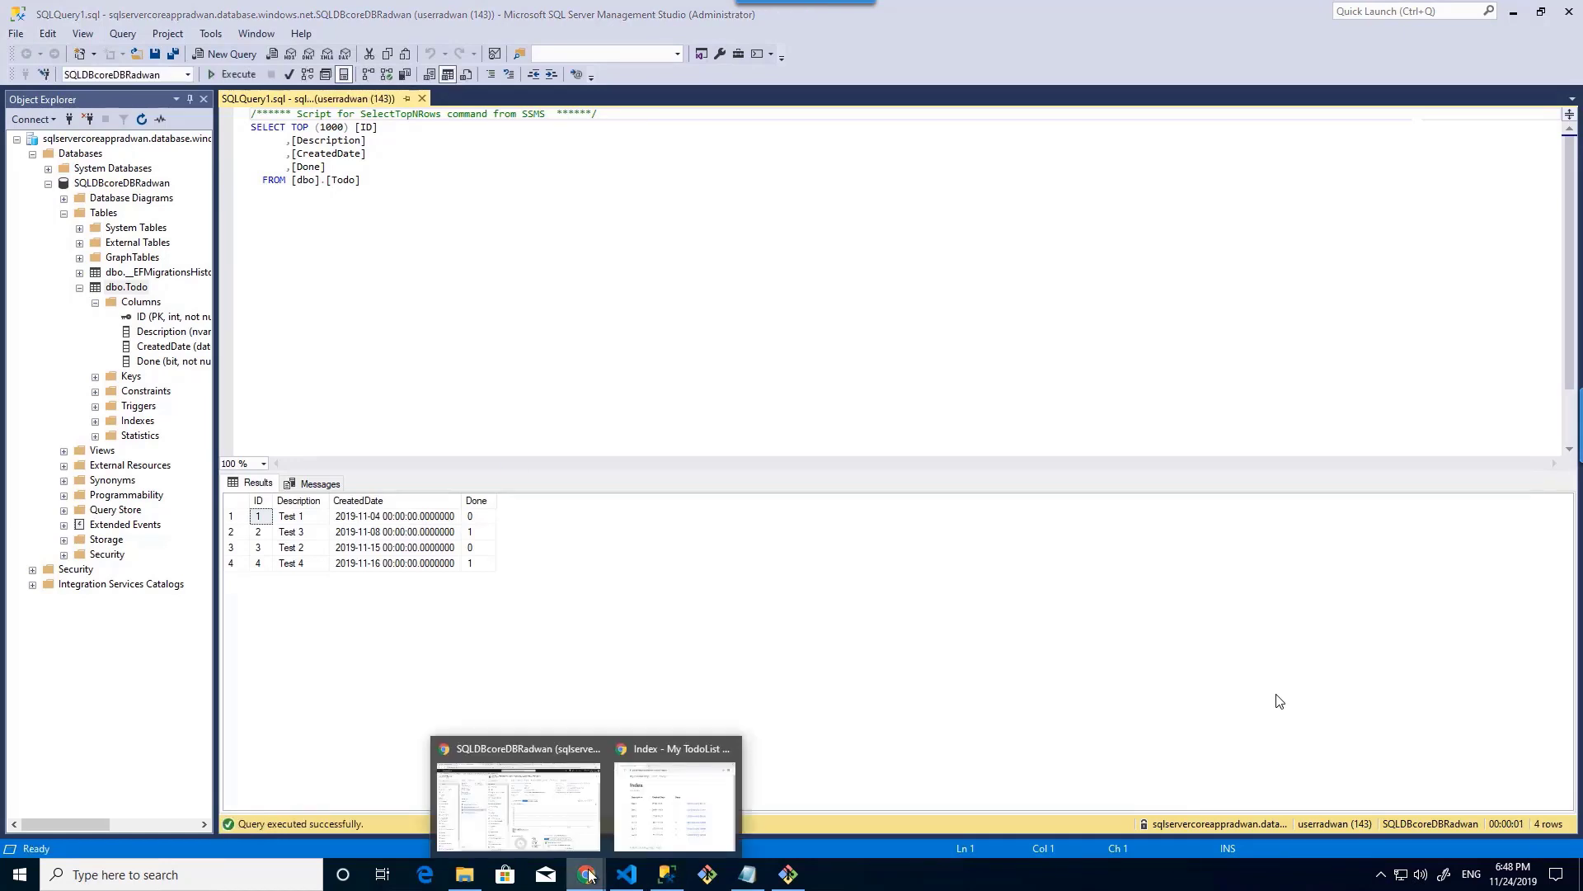
pyautogui.click(561, 804)
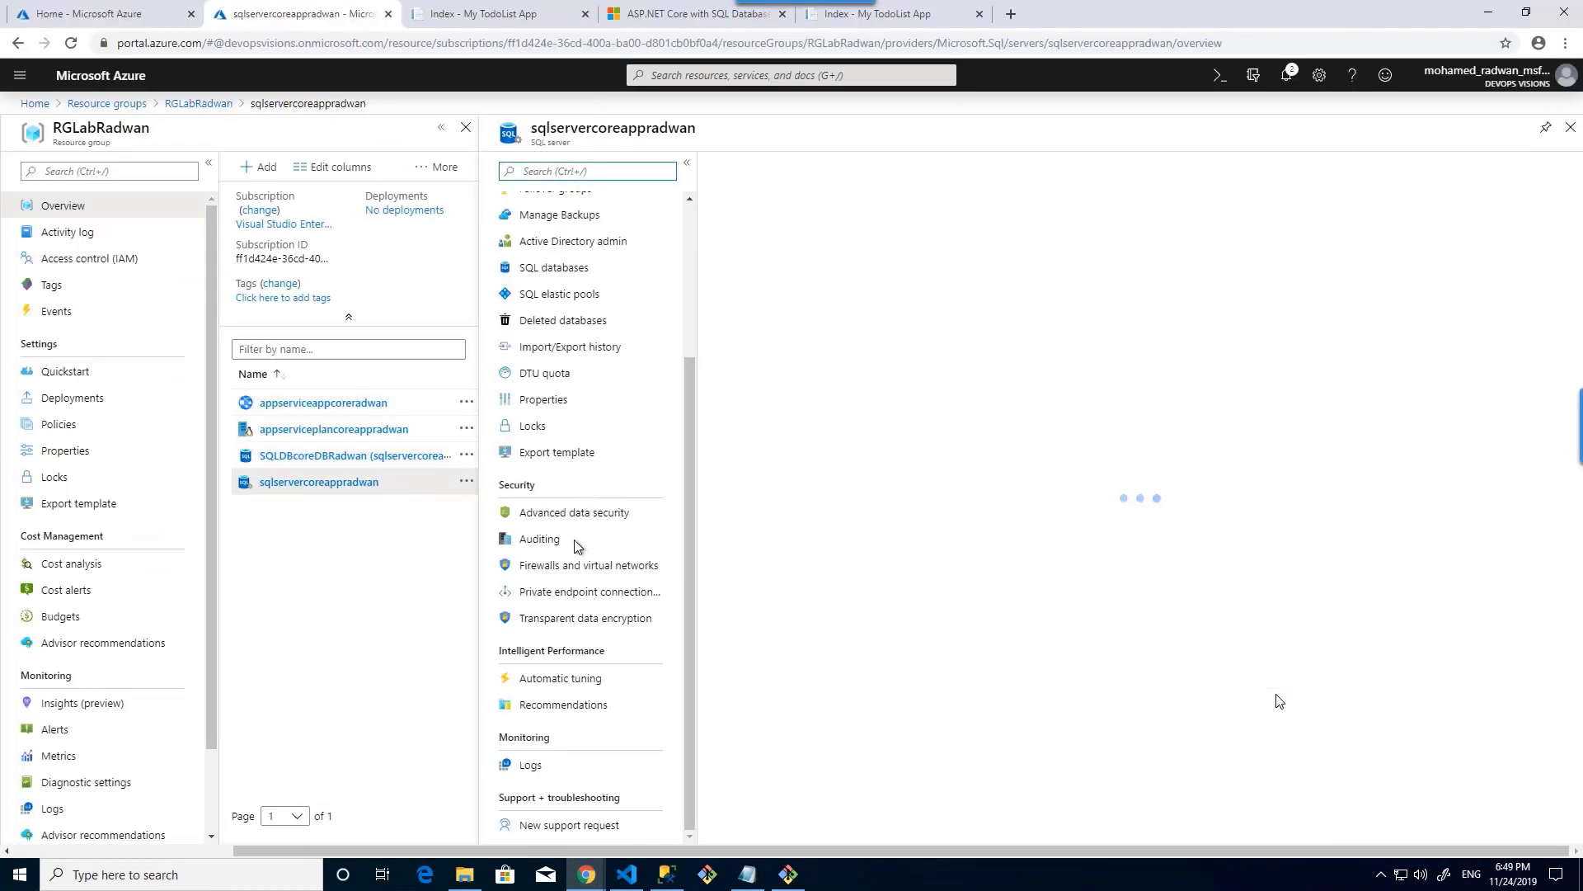
pyautogui.click(581, 567)
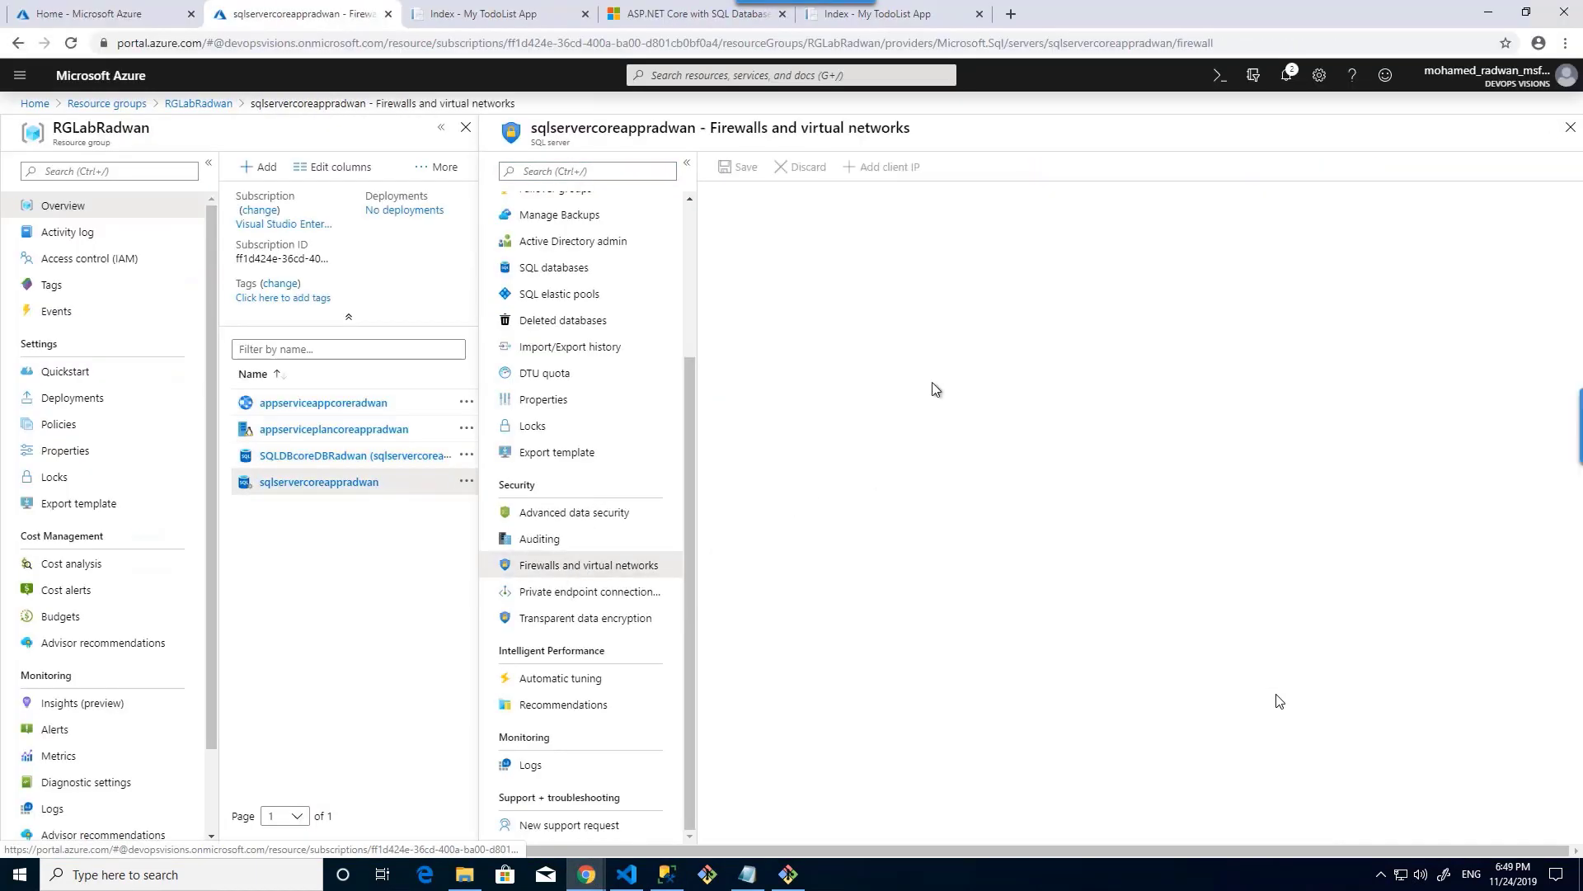